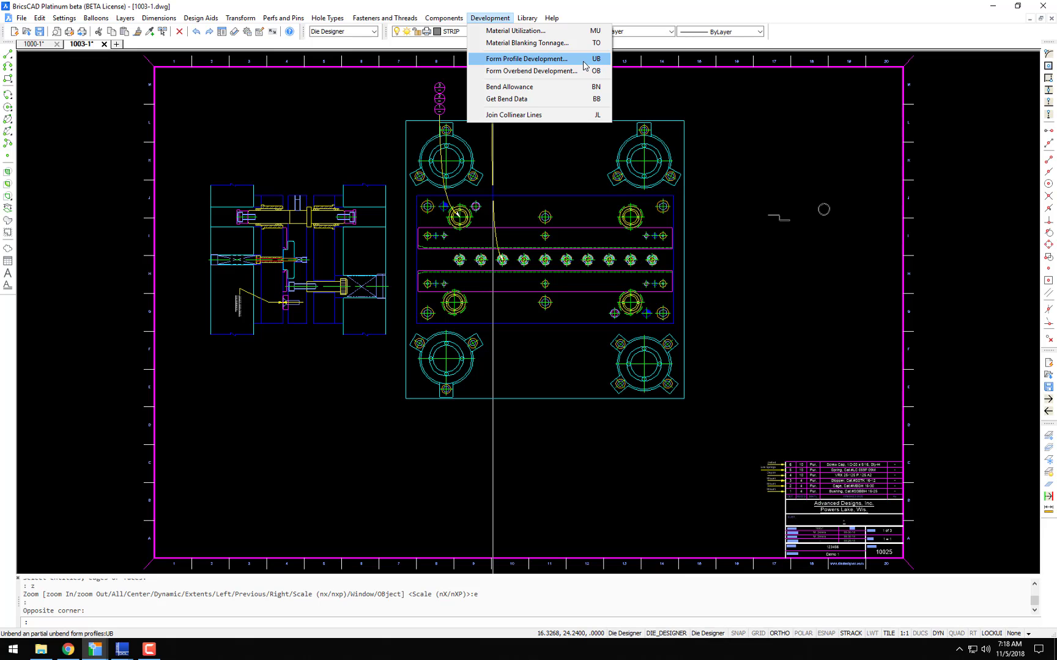
Step: Examine each Form Profile Development method, from Flatten Entire Bend to Partial Flatten Curve - Middle, with its before/after image and parameters
{"action": "left_click", "coordinate": [584, 66]}
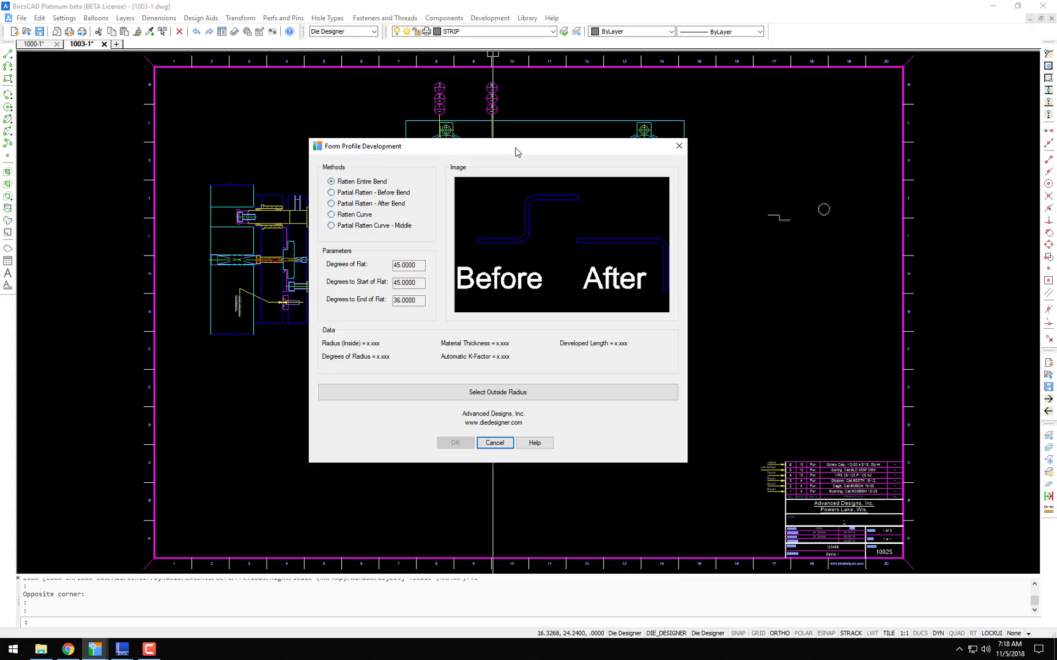
{"action": "mouse_move", "coordinate": [515, 152]}
{"action": "left_mouse_down"}
{"action": "mouse_move", "coordinate": [545, 149]}
{"action": "mouse_move", "coordinate": [523, 167]}
{"action": "left_mouse_up"}
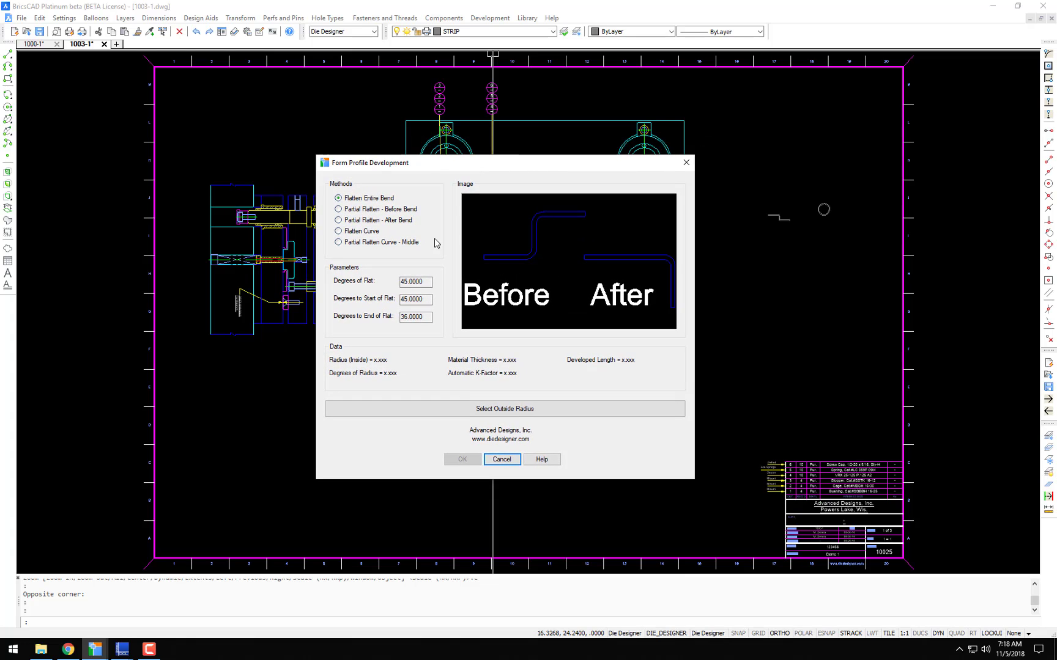
{"action": "left_click", "coordinate": [338, 209]}
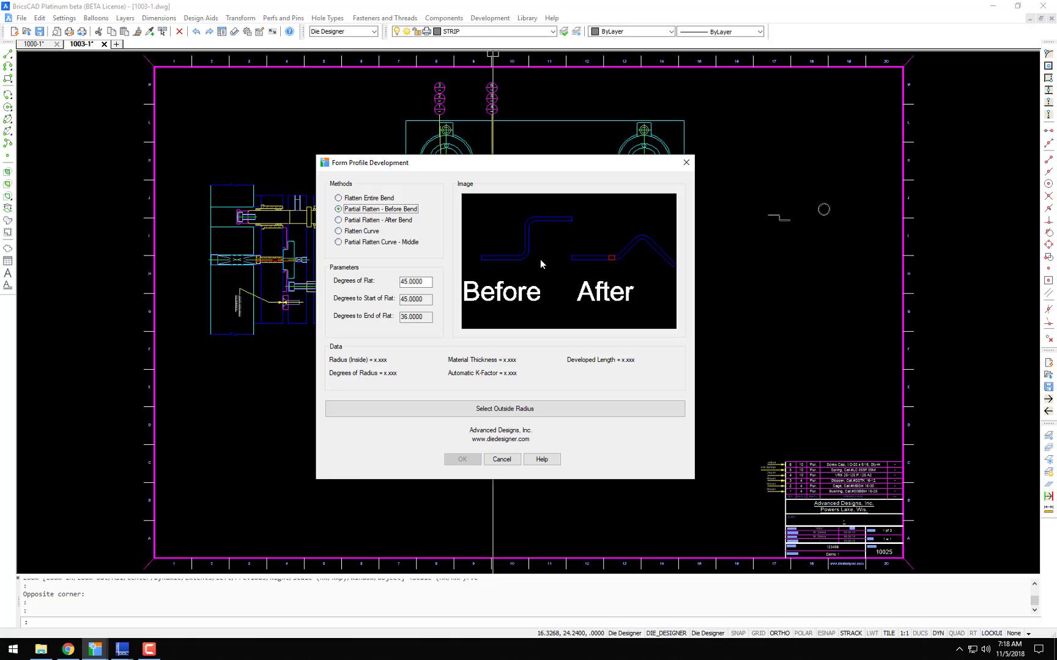
{"action": "left_click", "coordinate": [339, 220]}
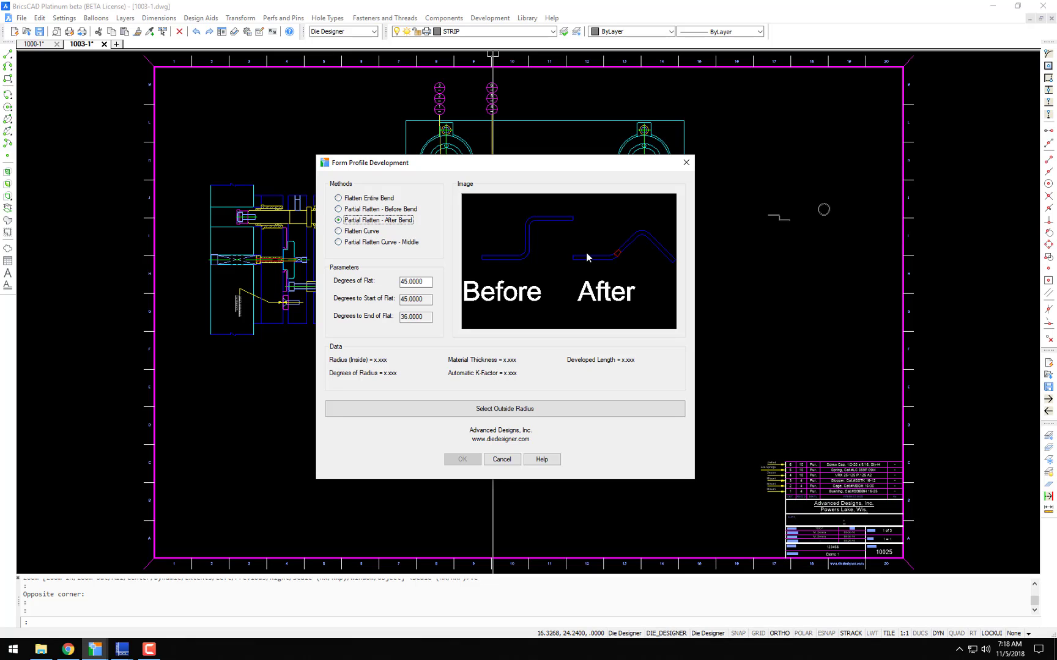
{"action": "left_click", "coordinate": [339, 232]}
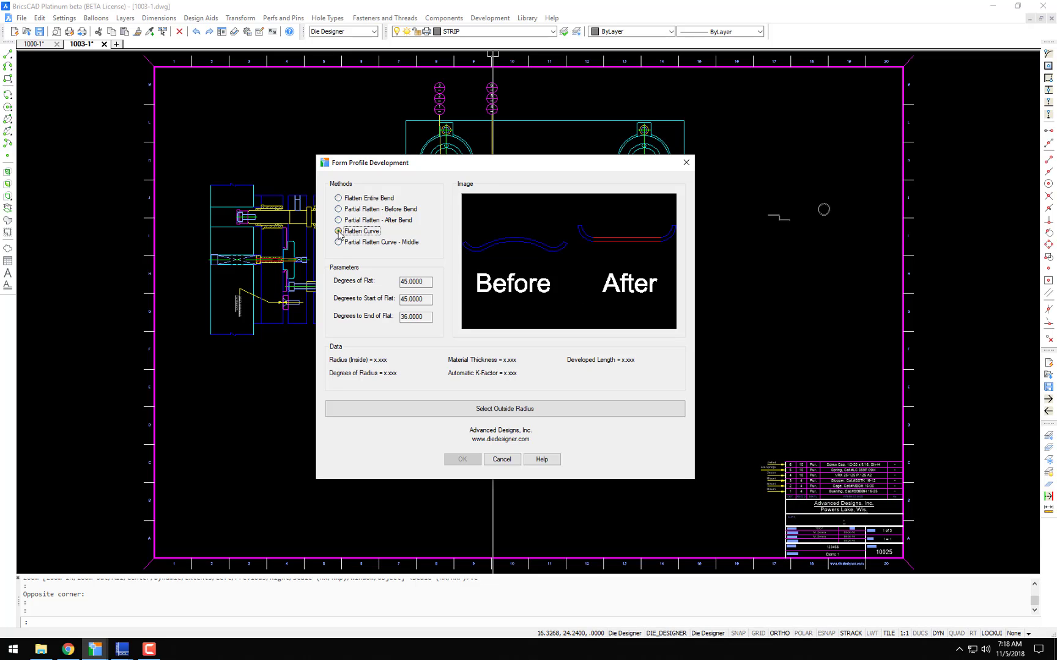
{"action": "left_click", "coordinate": [338, 243]}
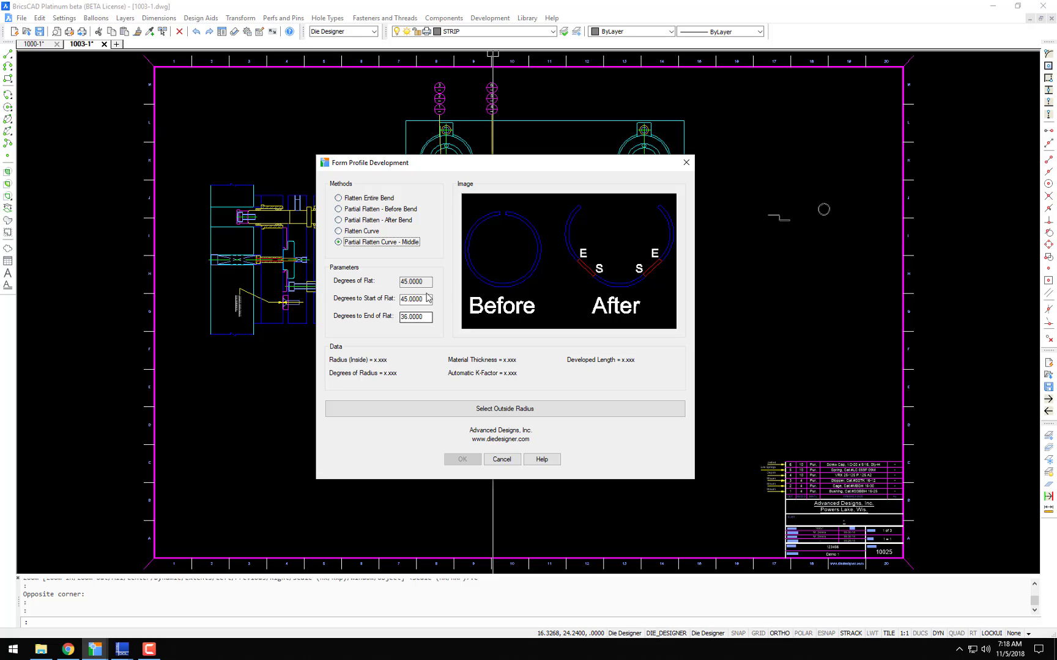
{"action": "left_click", "coordinate": [339, 233]}
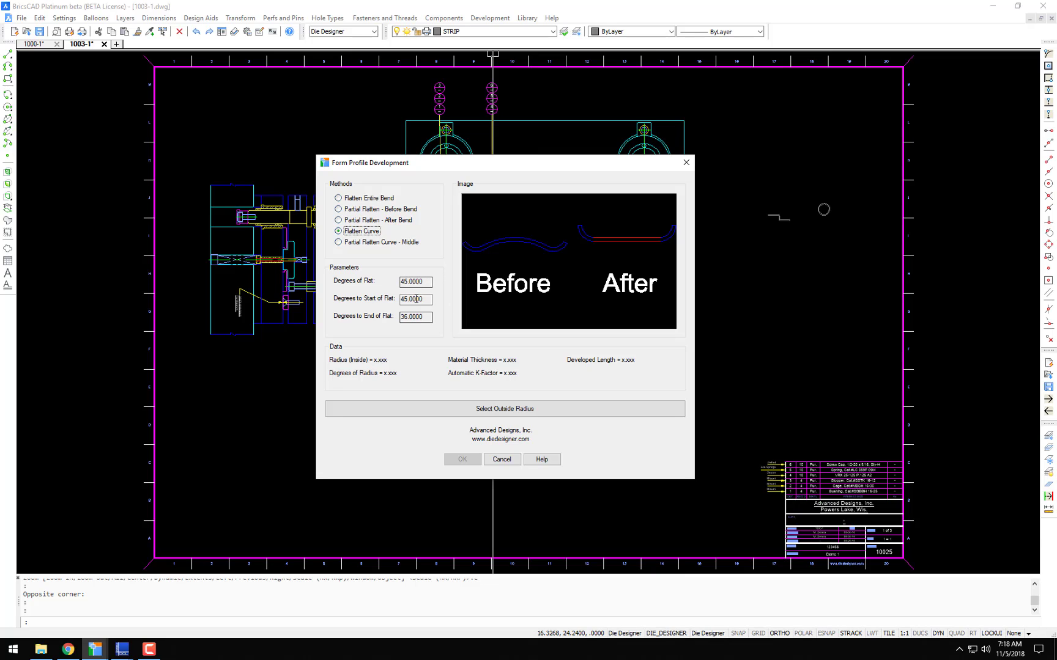
{"action": "left_click", "coordinate": [339, 199]}
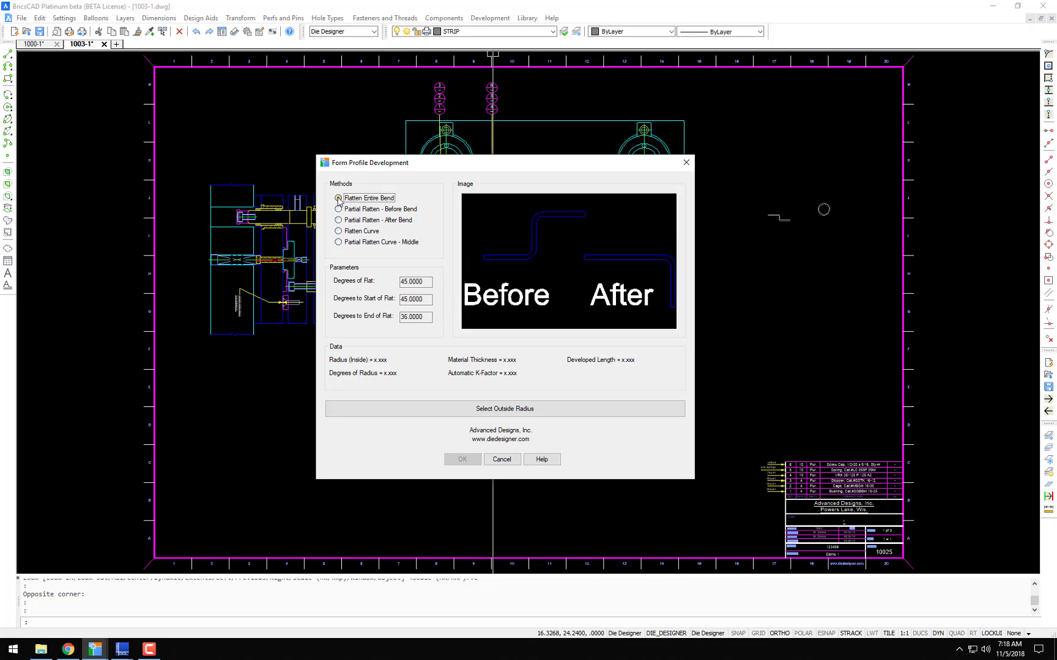
{"action": "left_click", "coordinate": [338, 210]}
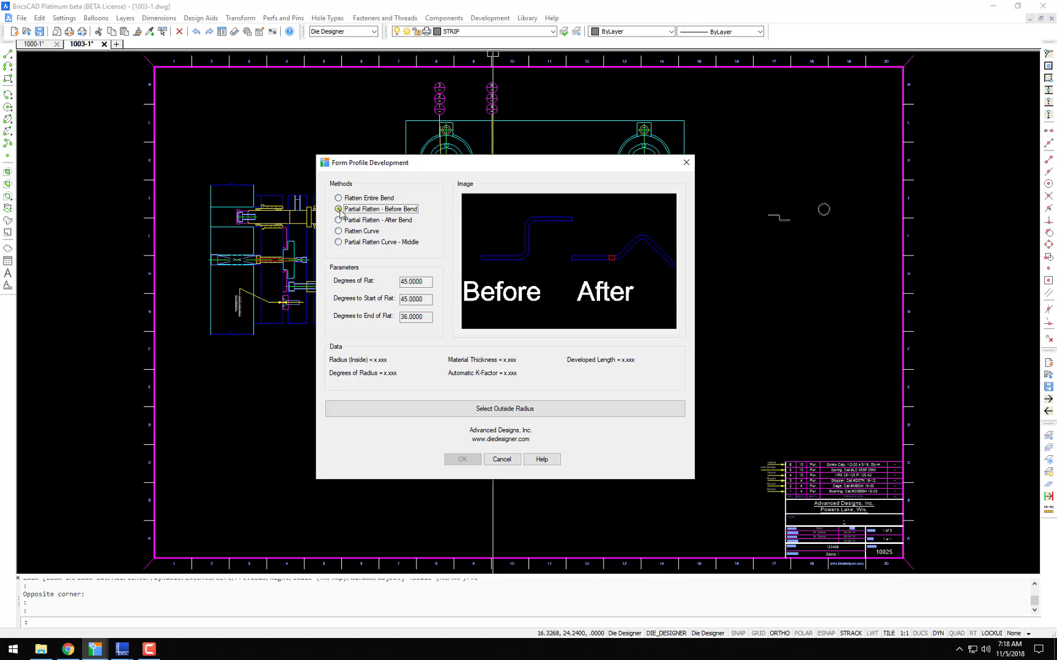
{"action": "left_click", "coordinate": [338, 220]}
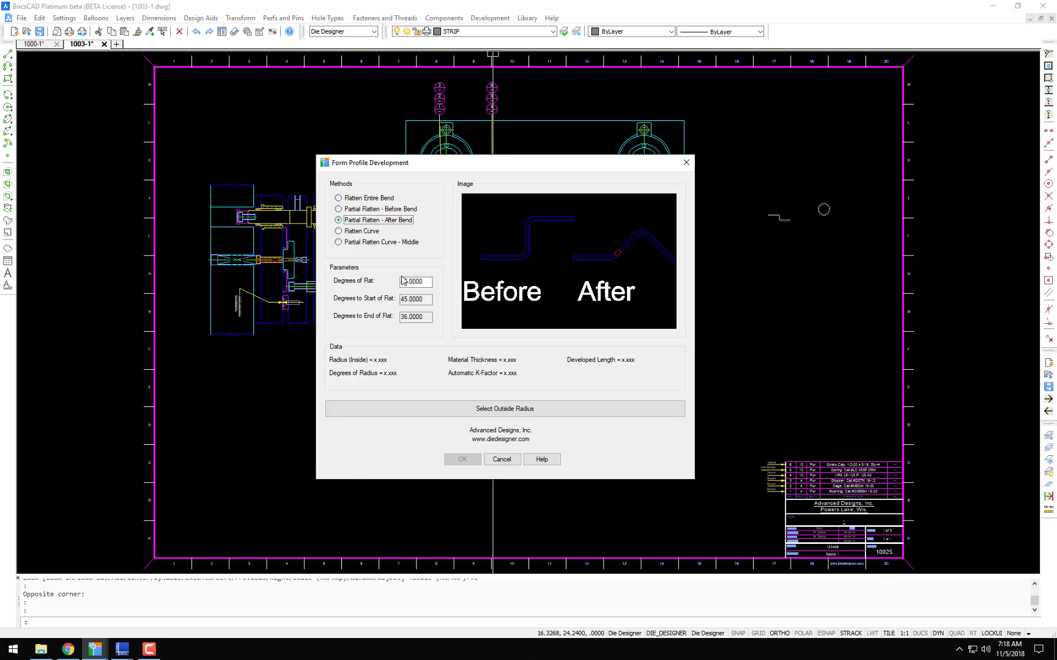
{"action": "left_click", "coordinate": [338, 232]}
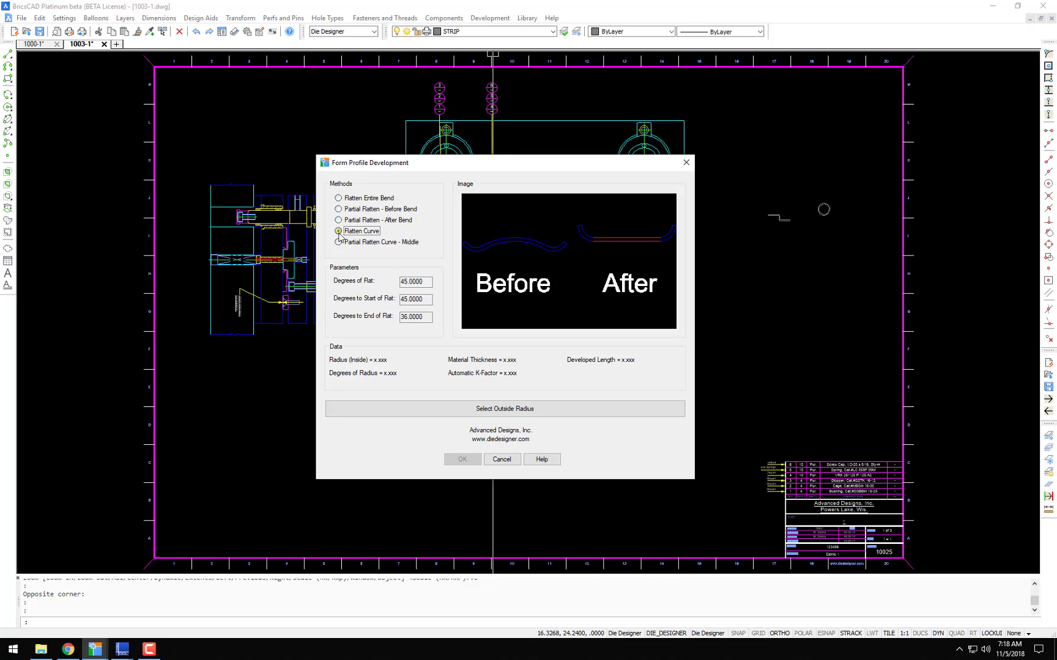
{"action": "left_click", "coordinate": [338, 242]}
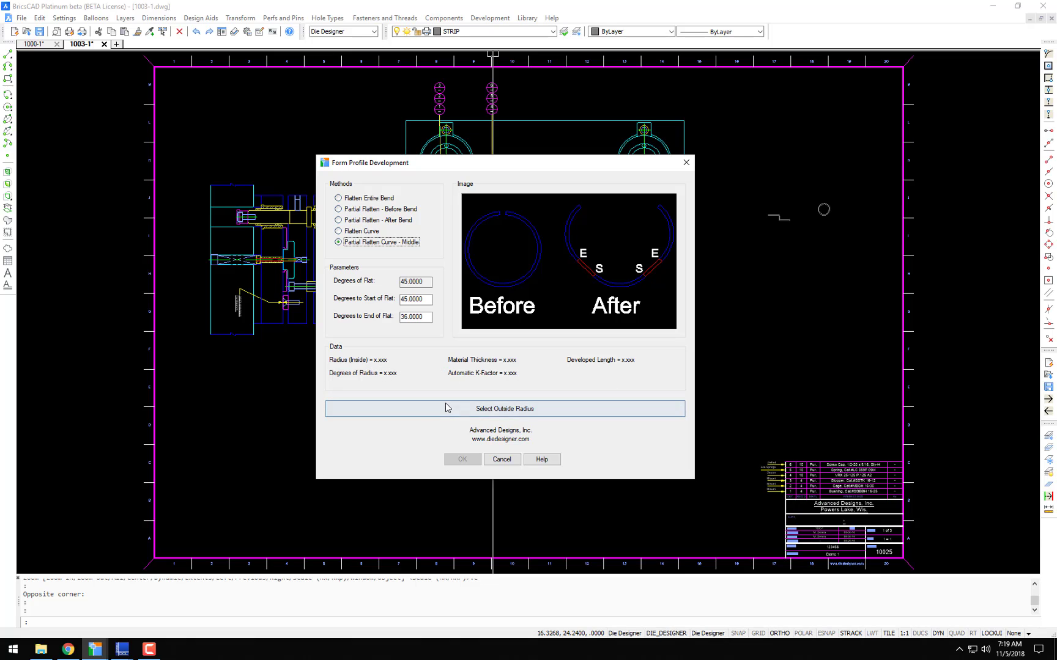
{"action": "left_click", "coordinate": [502, 460]}
{"action": "scroll", "coordinate": [832, 220], "scroll_direction": "up", "scroll_amount": 5}
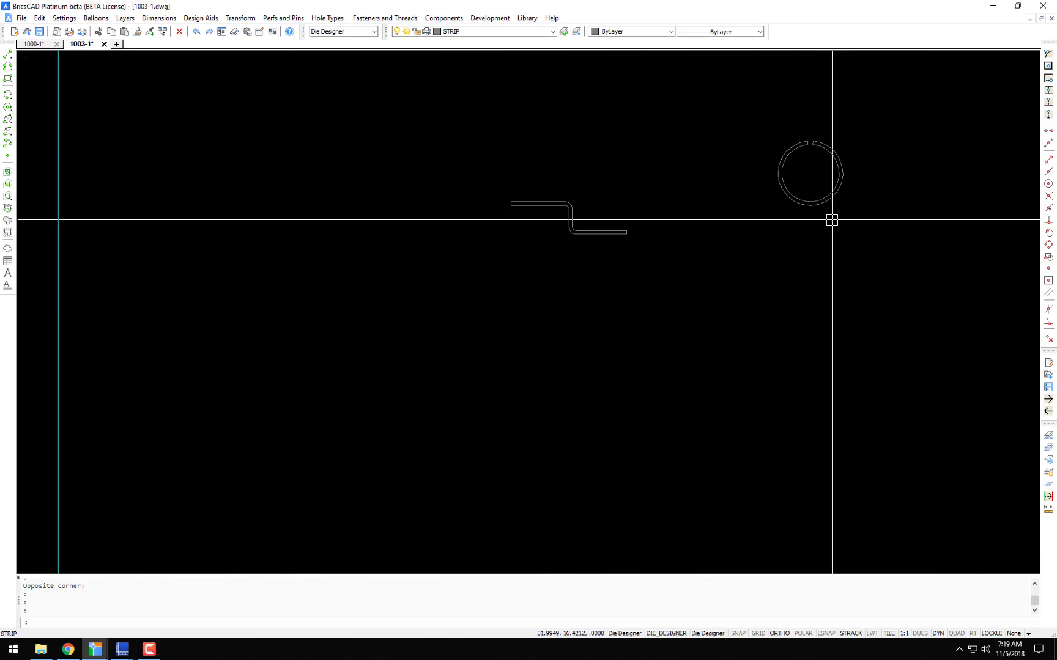
{"action": "middle_click_drag", "start_coordinate": [832, 220], "coordinate": [686, 307]}
{"action": "scroll", "coordinate": [612, 302], "scroll_direction": "up", "scroll_amount": 3}
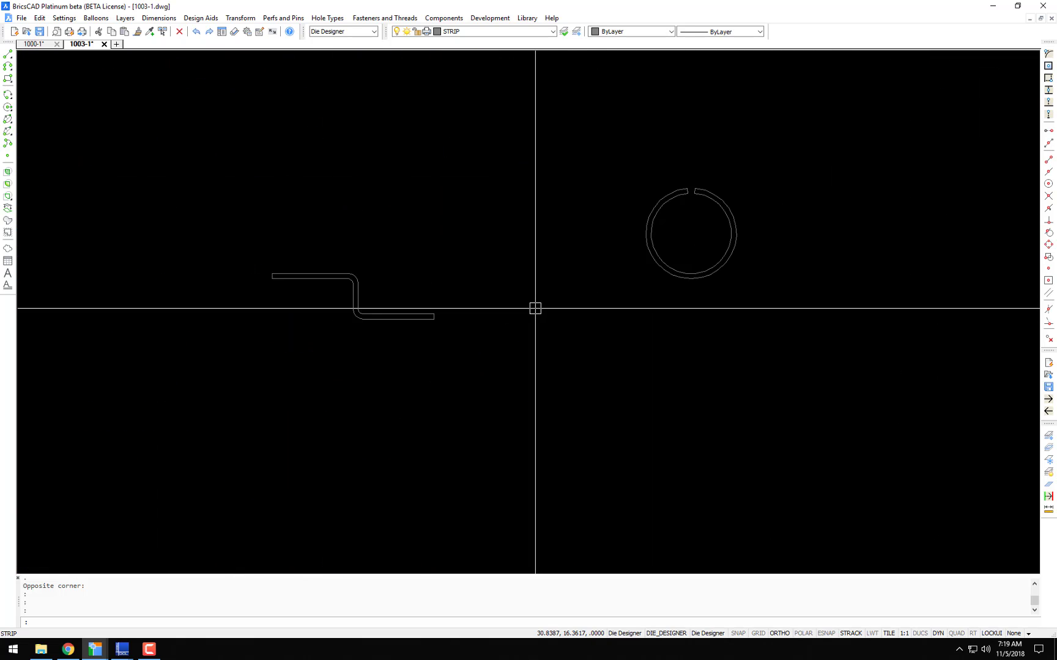
{"action": "type", "text": "ub"}
{"action": "key", "text": "Return"}
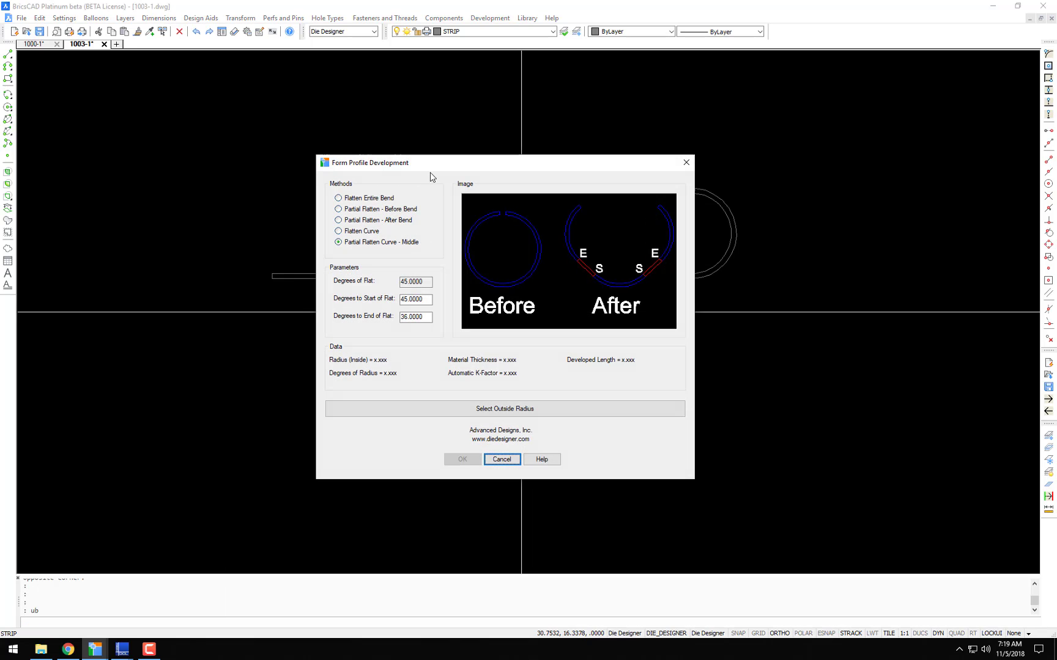
{"action": "key", "text": "Escape"}
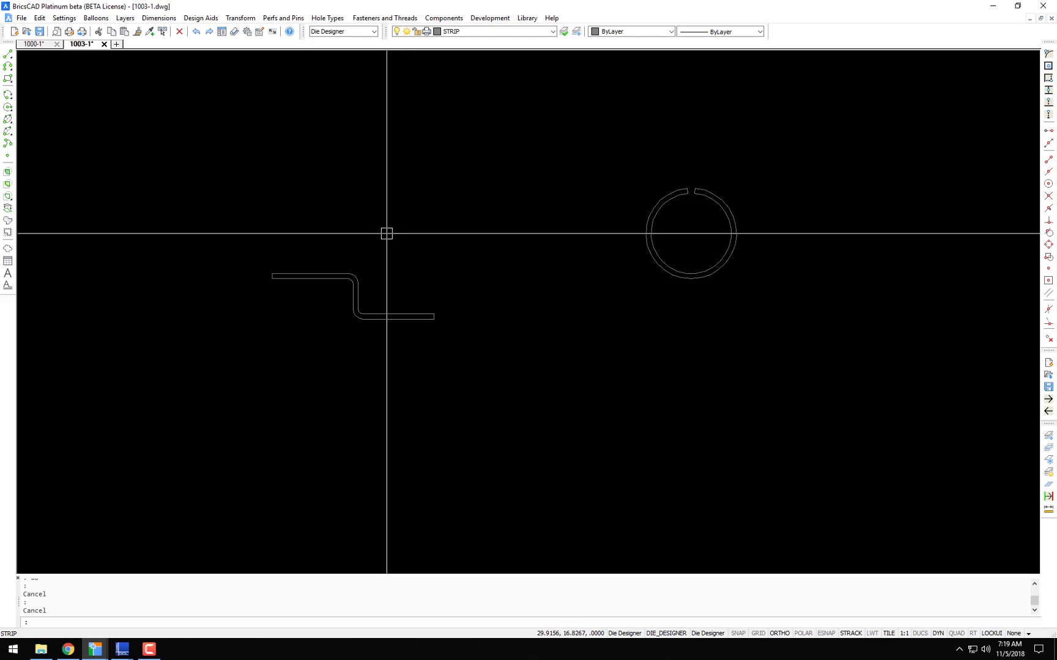
Step: Copy the Z-shaped profile and the split ring together straight down below the originals
{"action": "type", "text": "co"}
{"action": "key", "text": "Return"}
{"action": "left_click", "coordinate": [238, 132]}
{"action": "left_click", "coordinate": [751, 410]}
{"action": "key", "text": "Return"}
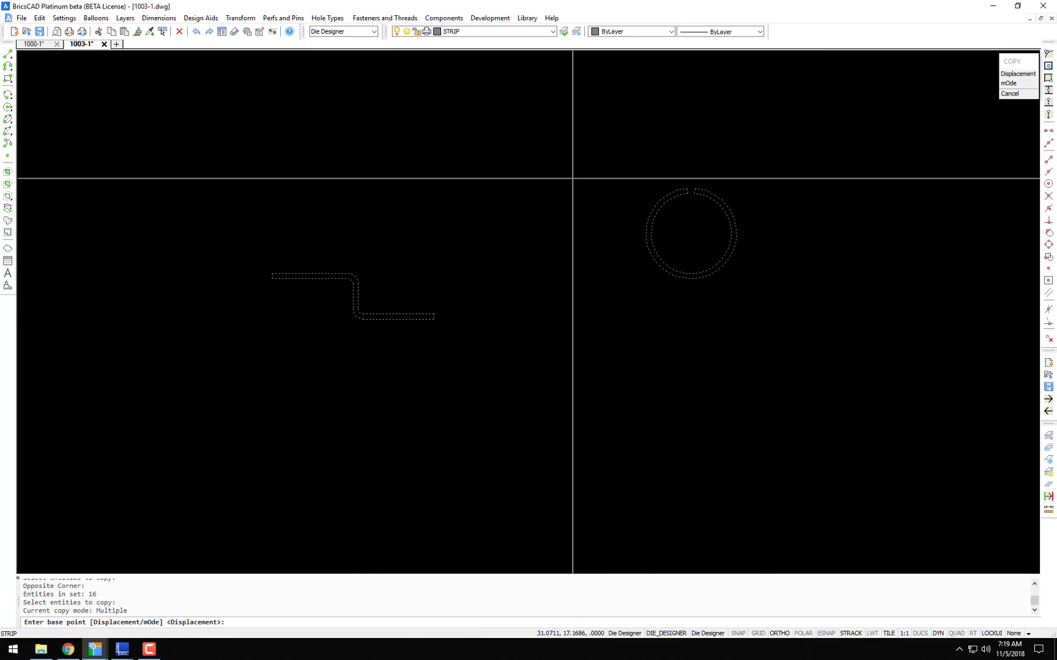
{"action": "left_click", "coordinate": [573, 178]}
{"action": "left_click", "coordinate": [573, 328]}
{"action": "key", "text": "Return"}
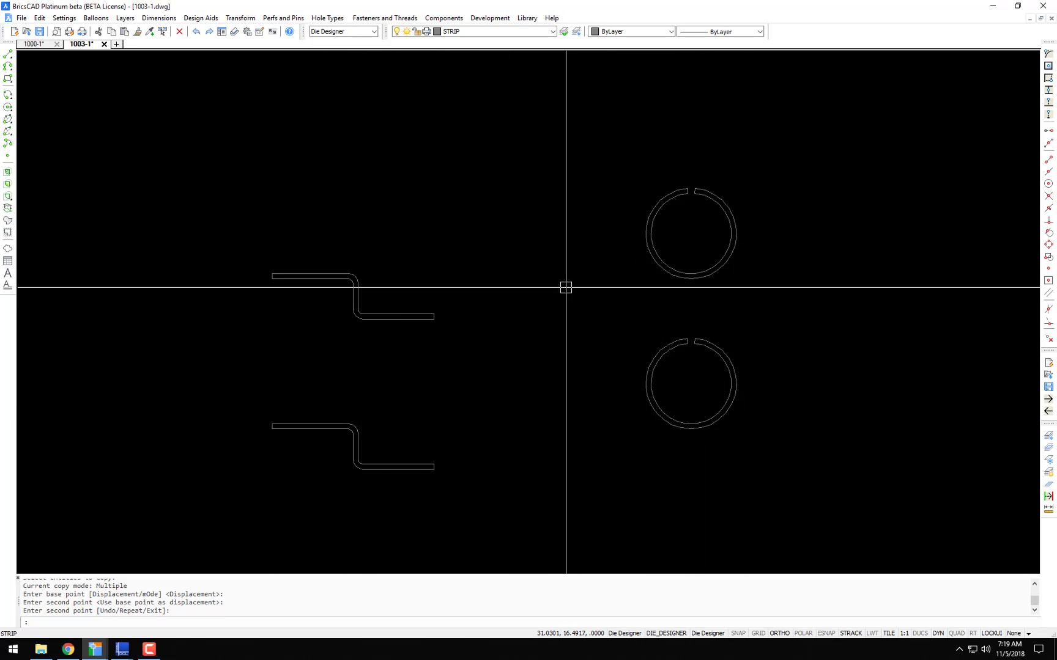
Step: Set Form Profile Development to Flatten Entire Bend and pick the outside radius of the upper bend on the copied Z profile
{"action": "type", "text": "ub"}
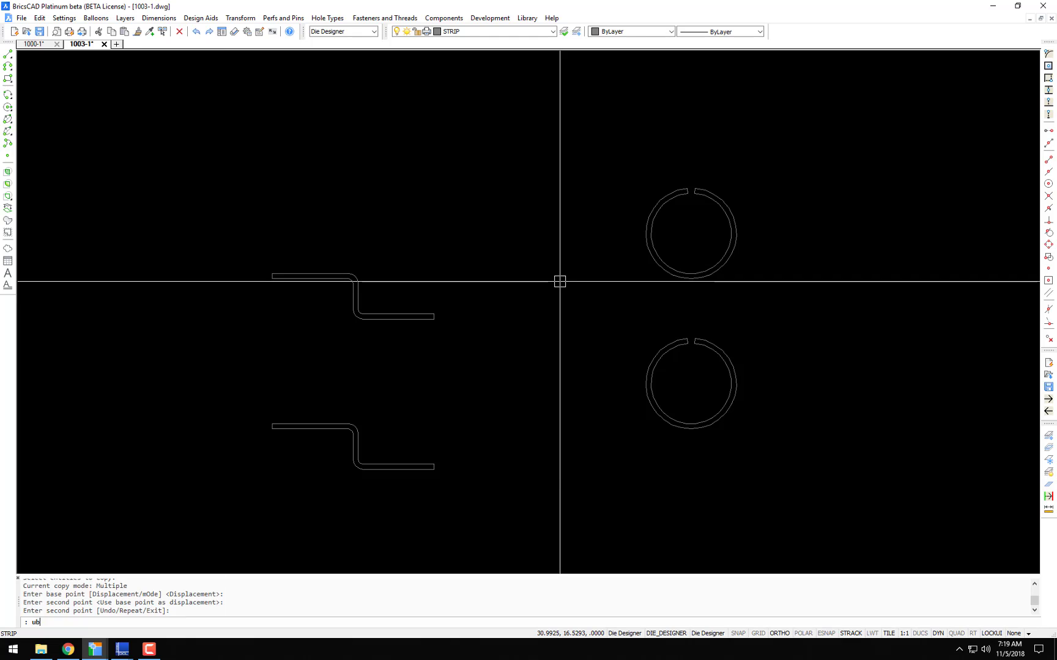
{"action": "key", "text": "Return"}
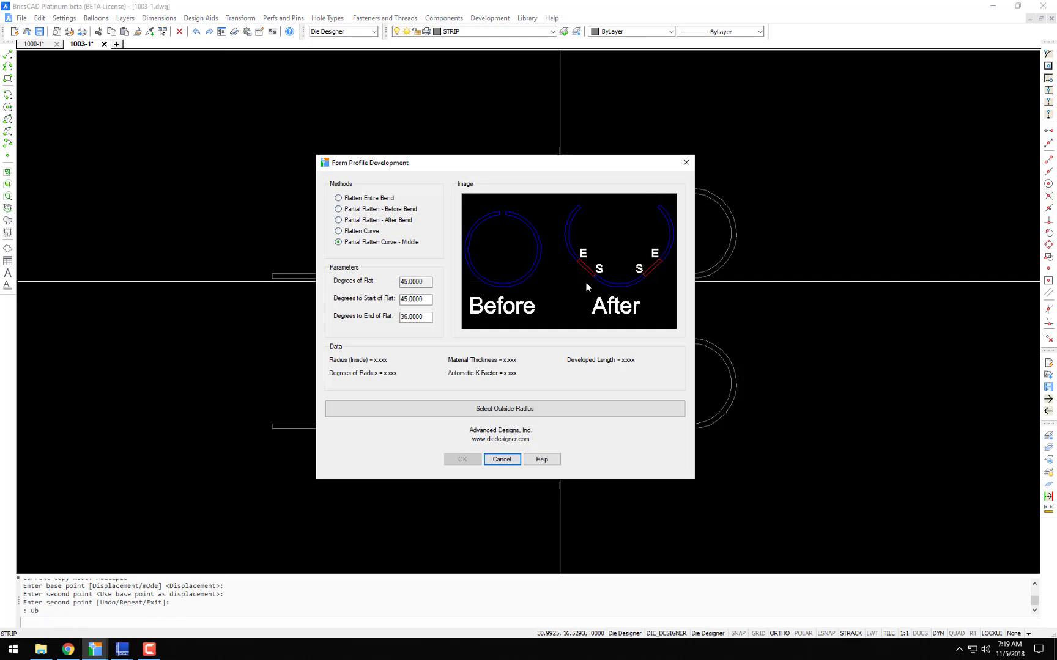
{"action": "left_click", "coordinate": [339, 200]}
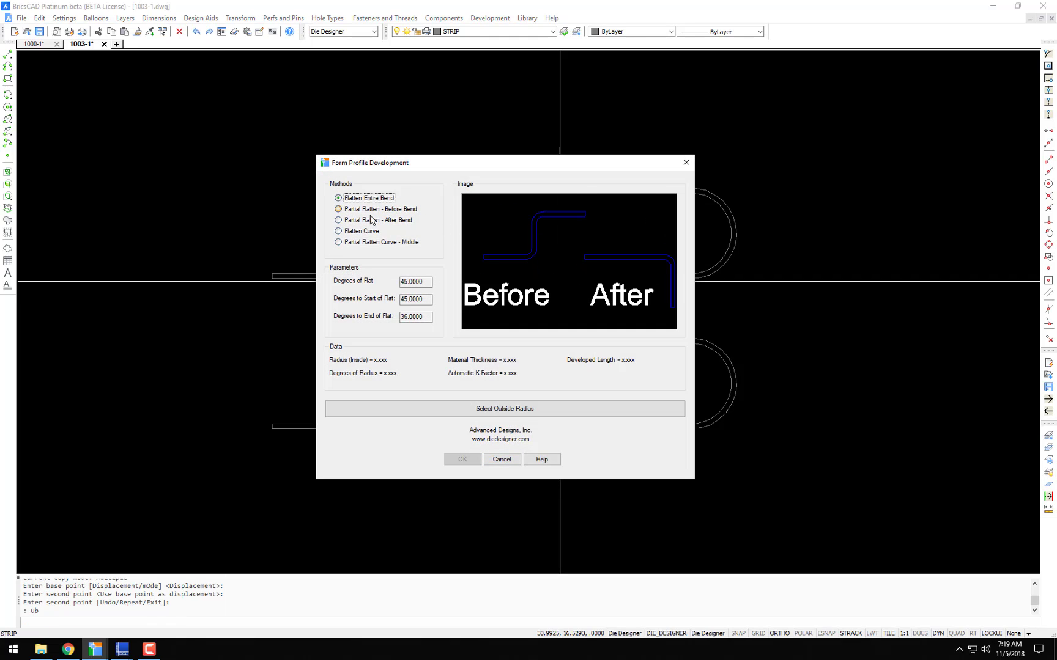
{"action": "left_click", "coordinate": [489, 409]}
{"action": "scroll", "coordinate": [352, 427], "scroll_direction": "up", "scroll_amount": 5}
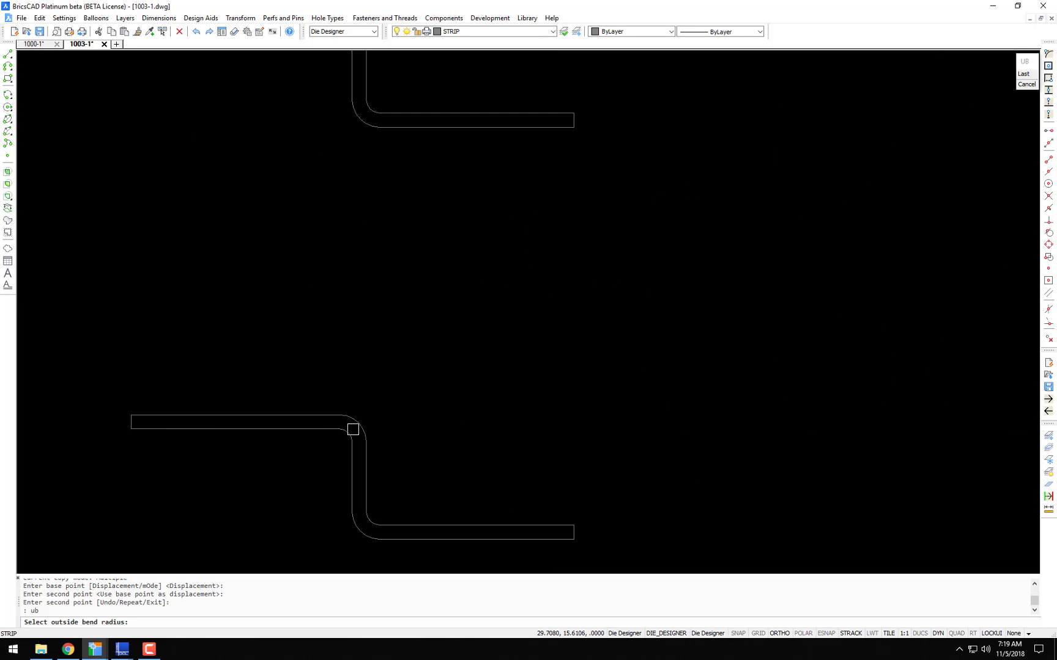
{"action": "mouse_move", "coordinate": [351, 427]}
{"action": "middle_mouse_down"}
{"action": "mouse_move", "coordinate": [378, 351]}
{"action": "mouse_move", "coordinate": [372, 323]}
{"action": "middle_mouse_up"}
{"action": "left_click", "coordinate": [372, 323]}
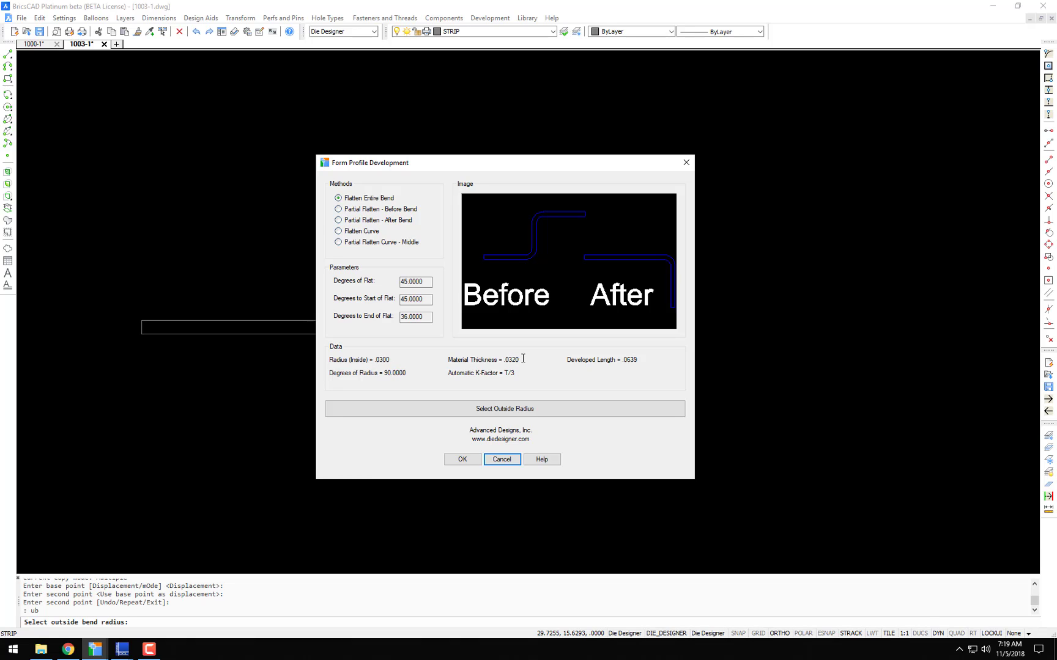
{"action": "left_click_drag", "start_coordinate": [523, 359], "coordinate": [455, 370]}
{"action": "left_click", "coordinate": [541, 374]}
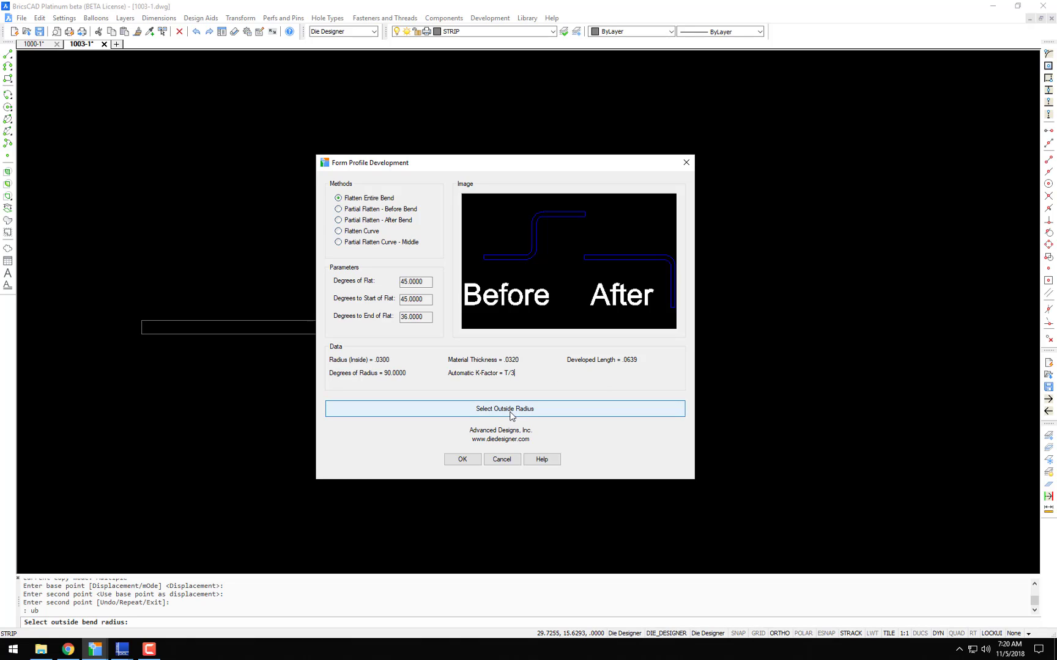
Step: Flatten the upper bend with ortho off, fixing the profile at the point where the upper horizontal leg meets the outside radius
{"action": "left_click", "coordinate": [462, 459]}
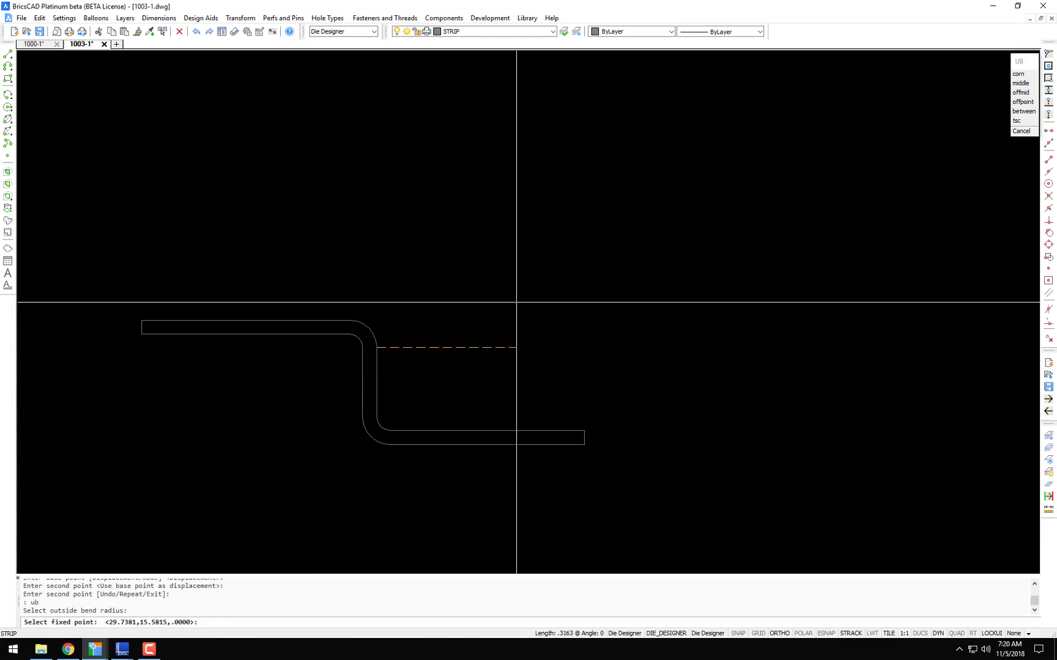
{"action": "key", "text": "F8"}
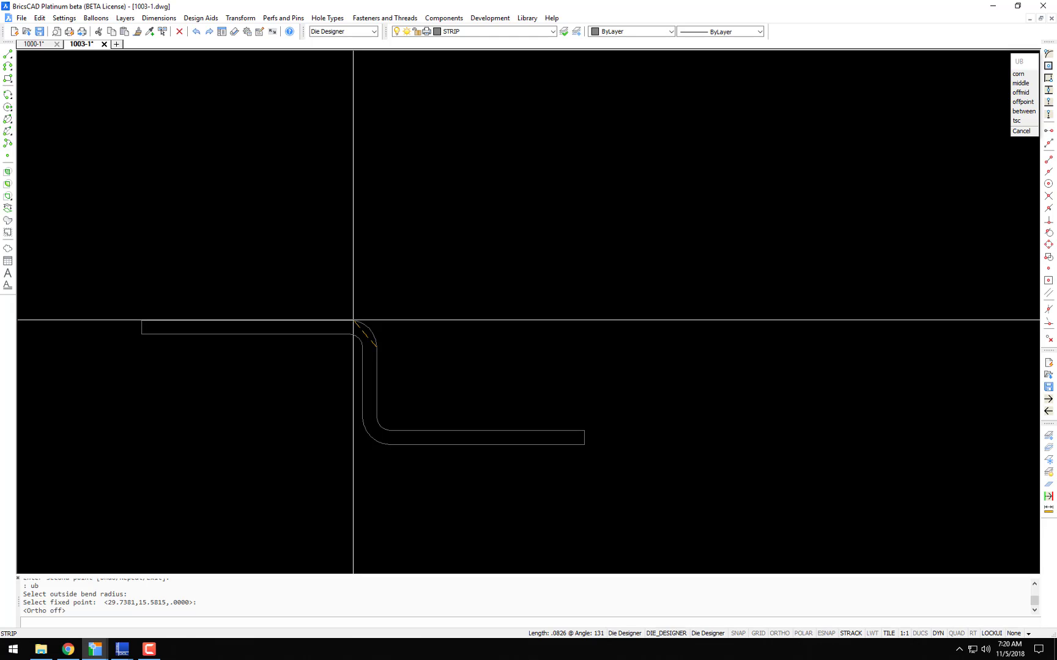
{"action": "left_click", "coordinate": [353, 320]}
{"action": "scroll", "coordinate": [446, 346], "scroll_direction": "down", "scroll_amount": 5}
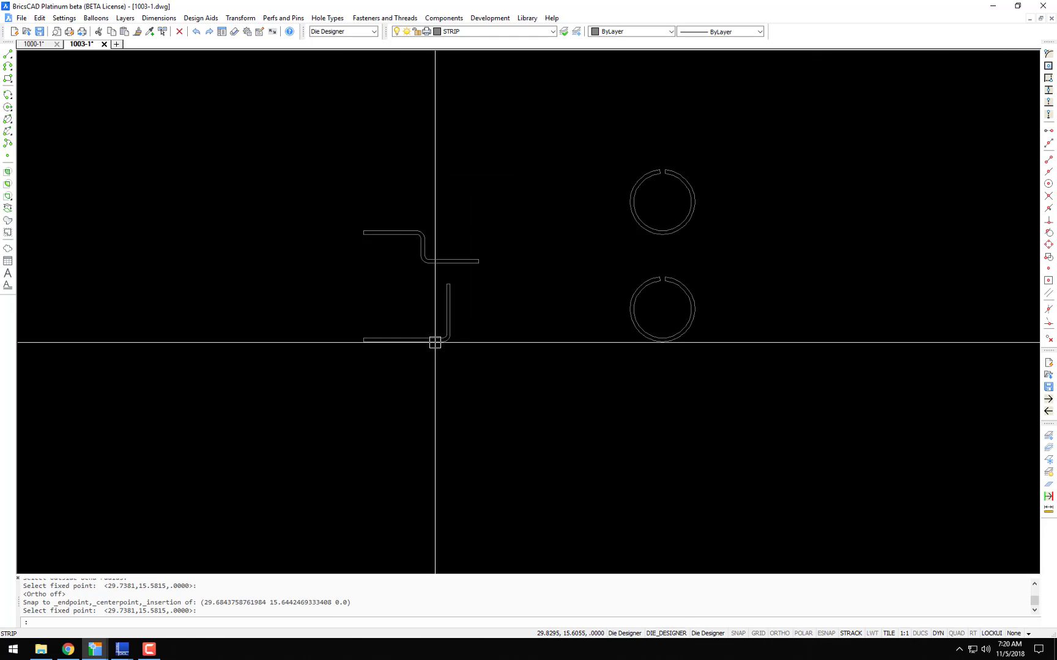
Step: Copy the L-shaped profile straight down below itself with ortho on
{"action": "scroll", "coordinate": [407, 350], "scroll_direction": "up", "scroll_amount": 3}
{"action": "type", "text": "c"}
{"action": "key", "text": "Return"}
{"action": "left_click", "coordinate": [285, 375]}
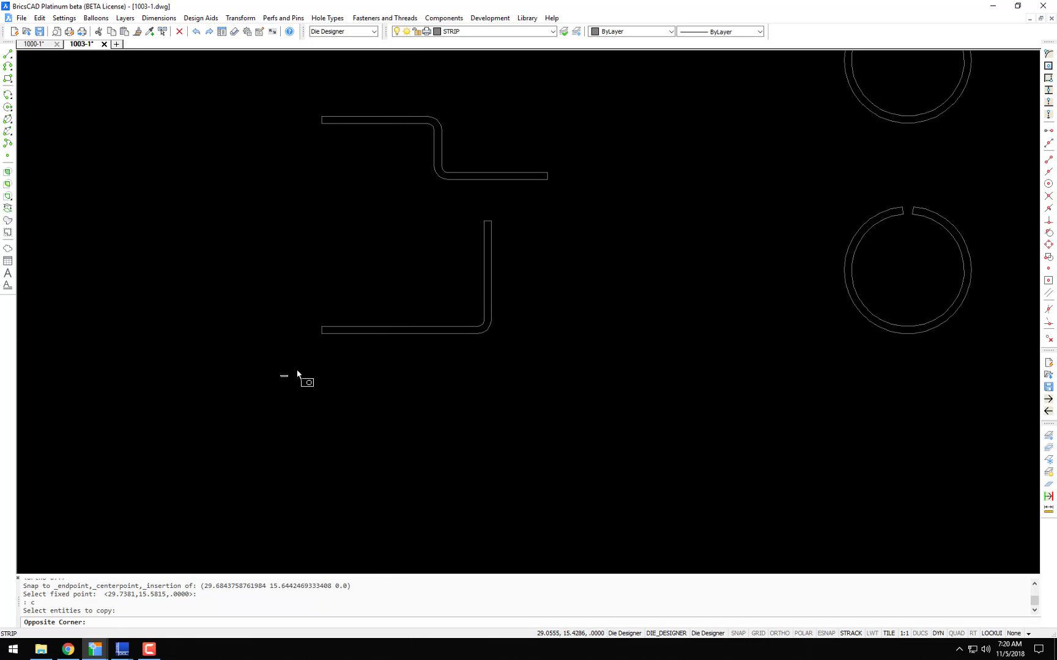
{"action": "left_click", "coordinate": [575, 201]}
{"action": "key", "text": "Return"}
{"action": "left_click", "coordinate": [566, 238]}
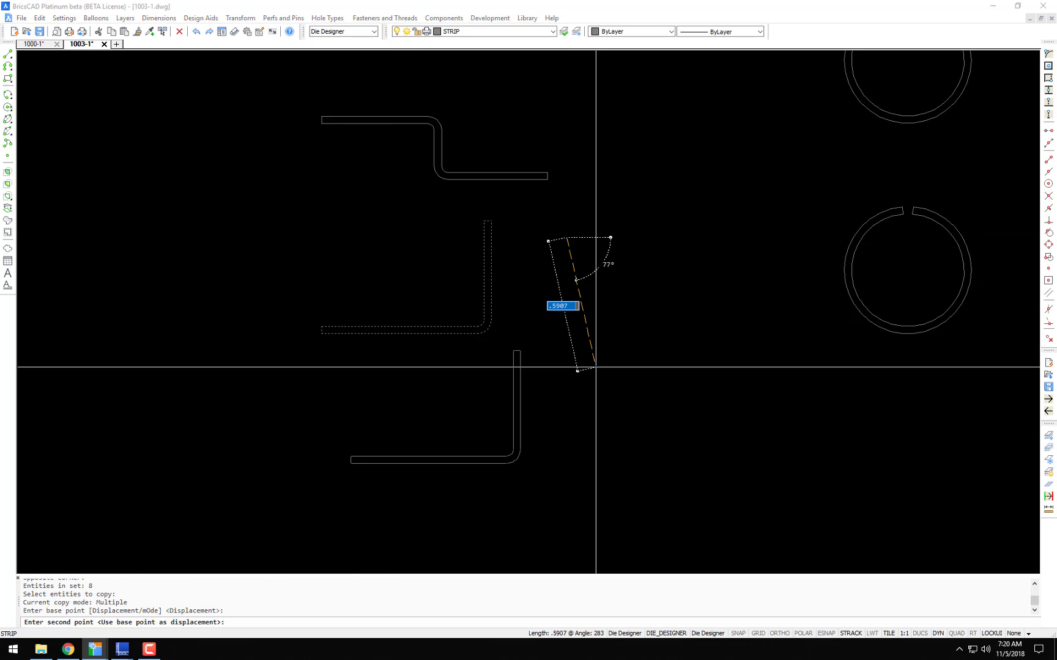
{"action": "key", "text": "F8"}
{"action": "left_click", "coordinate": [556, 406]}
{"action": "middle_click_drag", "start_coordinate": [540, 416], "coordinate": [530, 294]}
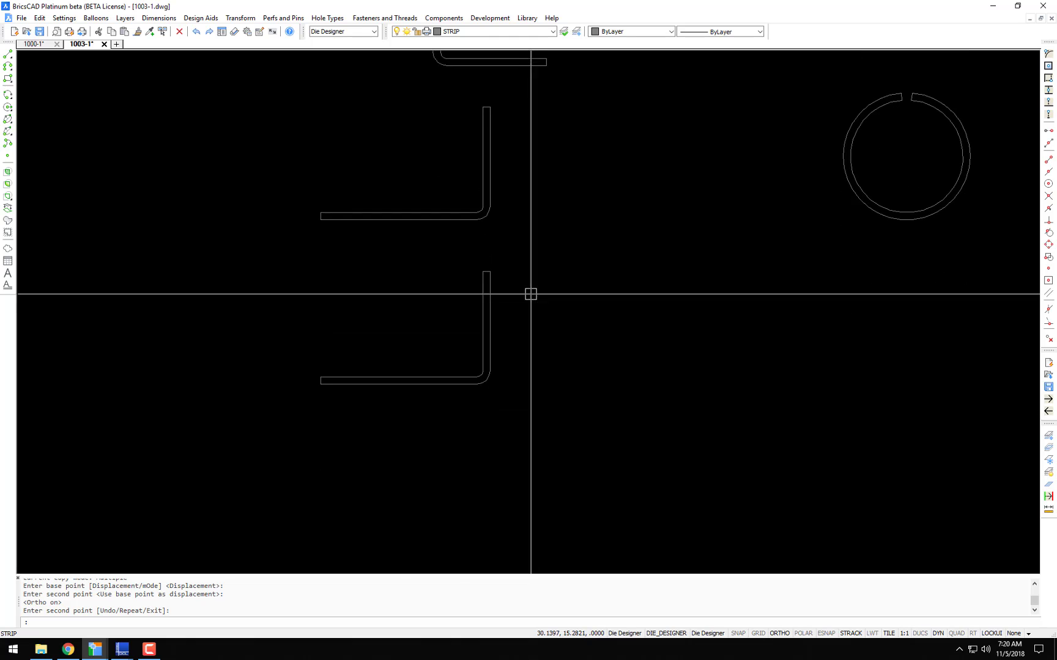
{"action": "key", "text": "Return"}
Step: Flatten the entire remaining bend of the lower L-shaped copy, keeping its horizontal leg fixed
{"action": "type", "text": "ub"}
{"action": "key", "text": "Return"}
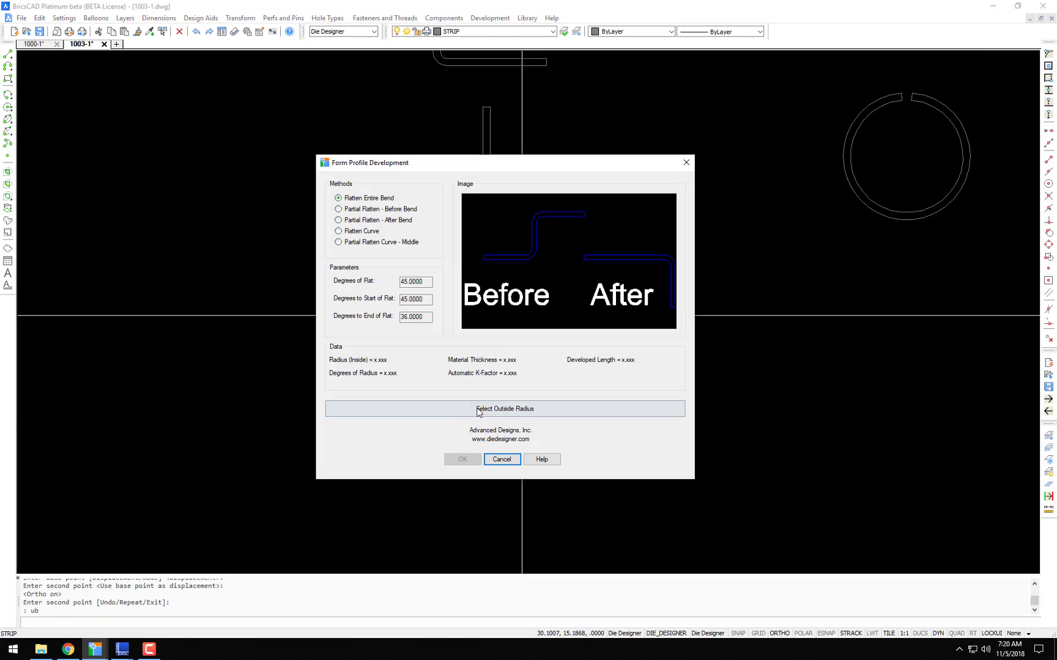
{"action": "left_click", "coordinate": [478, 409]}
{"action": "left_click", "coordinate": [488, 383]}
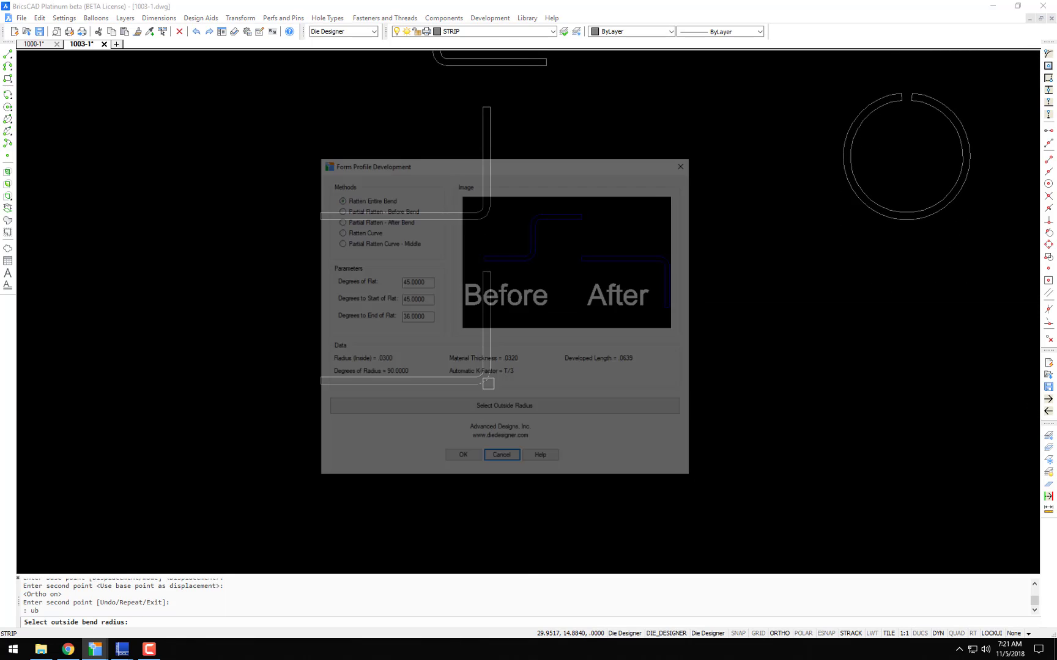
{"action": "left_click", "coordinate": [463, 455]}
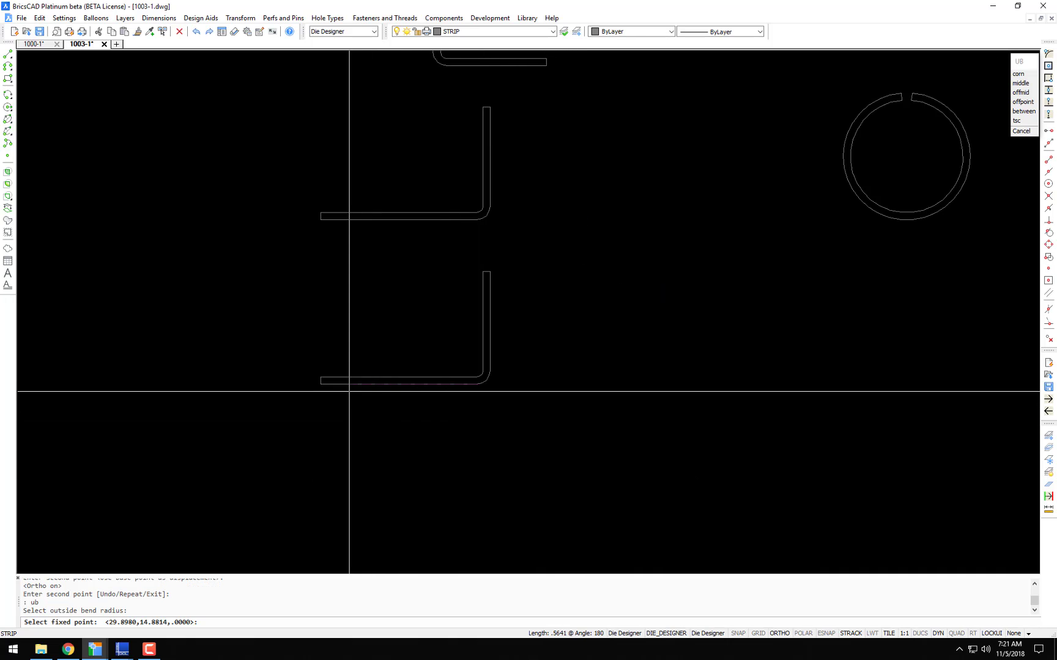
{"action": "left_click", "coordinate": [586, 384]}
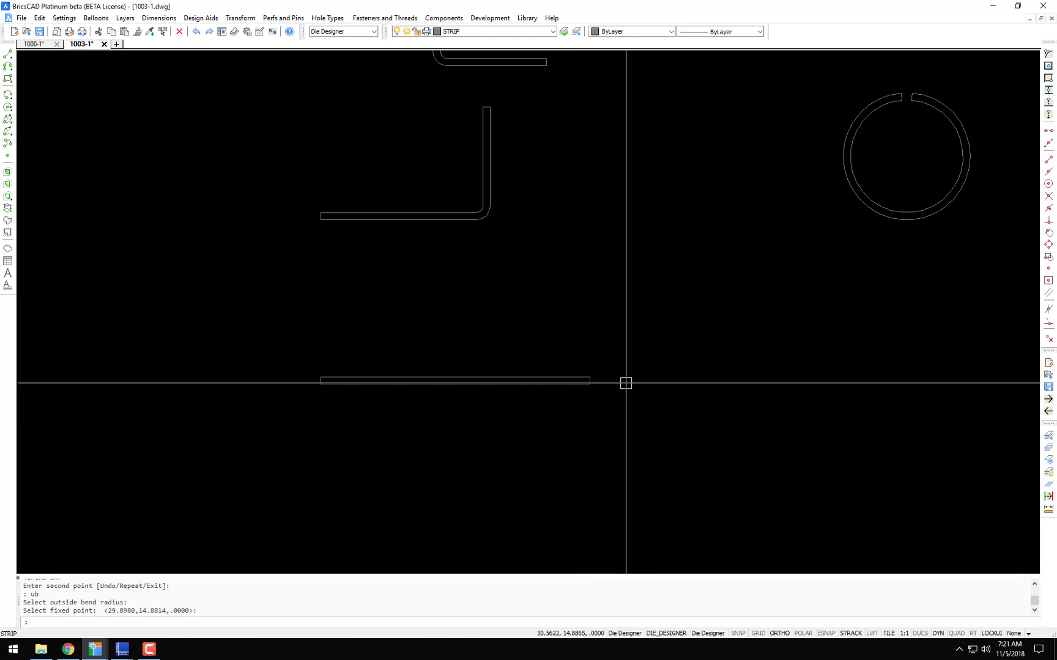
Step: Move the flat strip straight up, closer to the L-shaped profile above it
{"action": "type", "text": "2"}
{"action": "key", "text": "Return"}
{"action": "left_click", "coordinate": [656, 350]}
{"action": "left_click", "coordinate": [316, 418]}
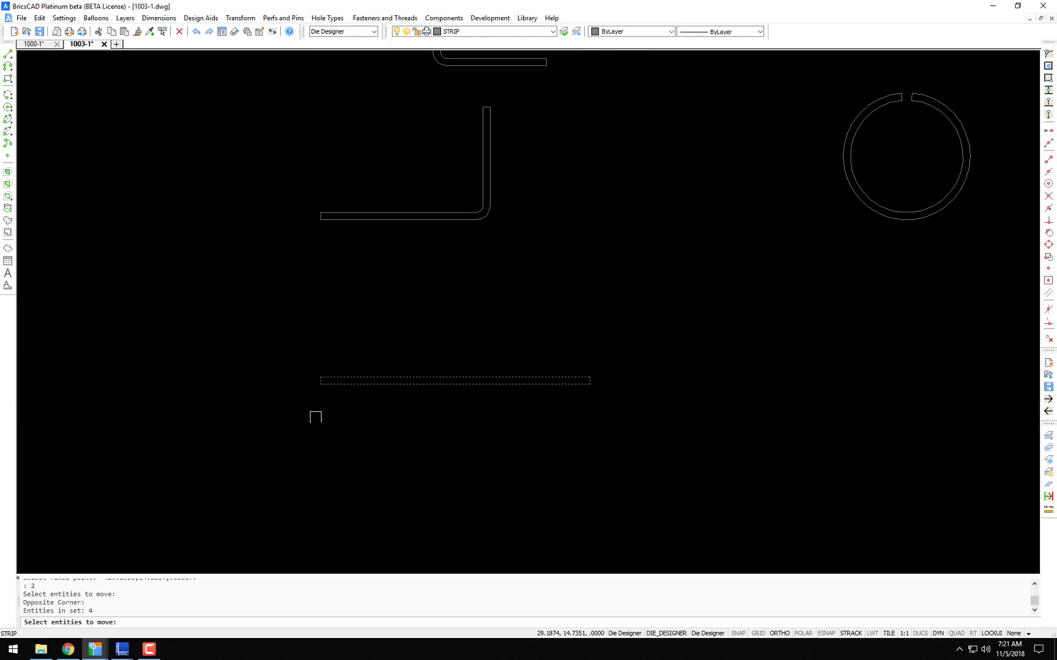
{"action": "key", "text": "Return"}
{"action": "left_click", "coordinate": [441, 435]}
{"action": "left_click", "coordinate": [453, 385]}
Step: Partially flatten the lower ring's outside radius with Partial Flatten Curve - Middle, using 45 degrees to start and 36 degrees to end of flat
{"action": "middle_click_drag", "start_coordinate": [630, 271], "coordinate": [464, 355]}
{"action": "scroll", "coordinate": [464, 355], "scroll_direction": "down", "scroll_amount": 2}
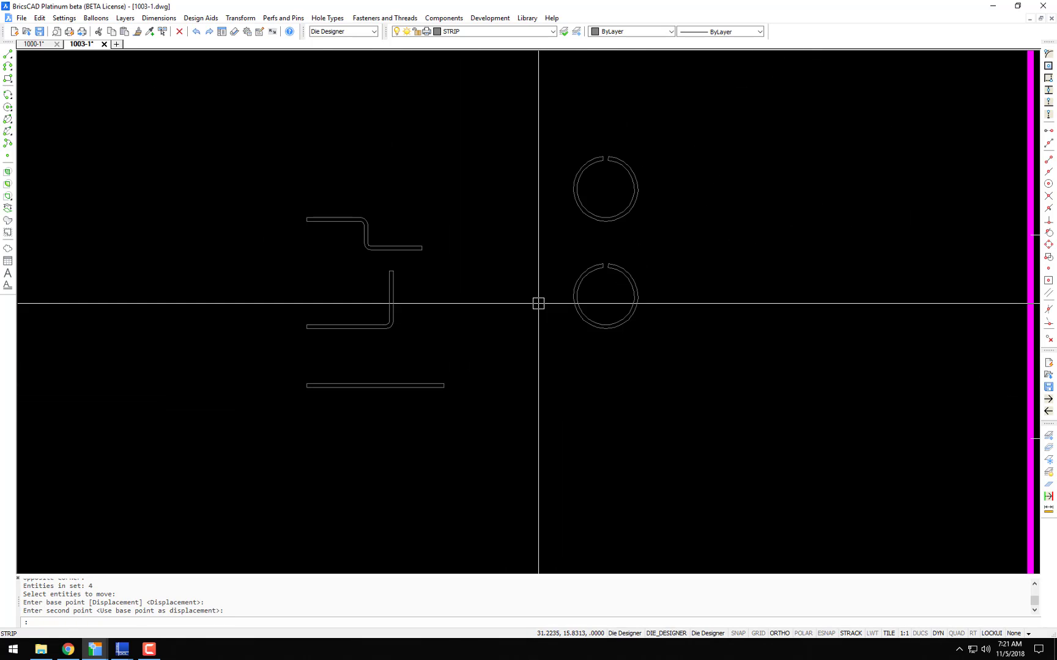
{"action": "middle_click_drag", "start_coordinate": [589, 356], "coordinate": [485, 357]}
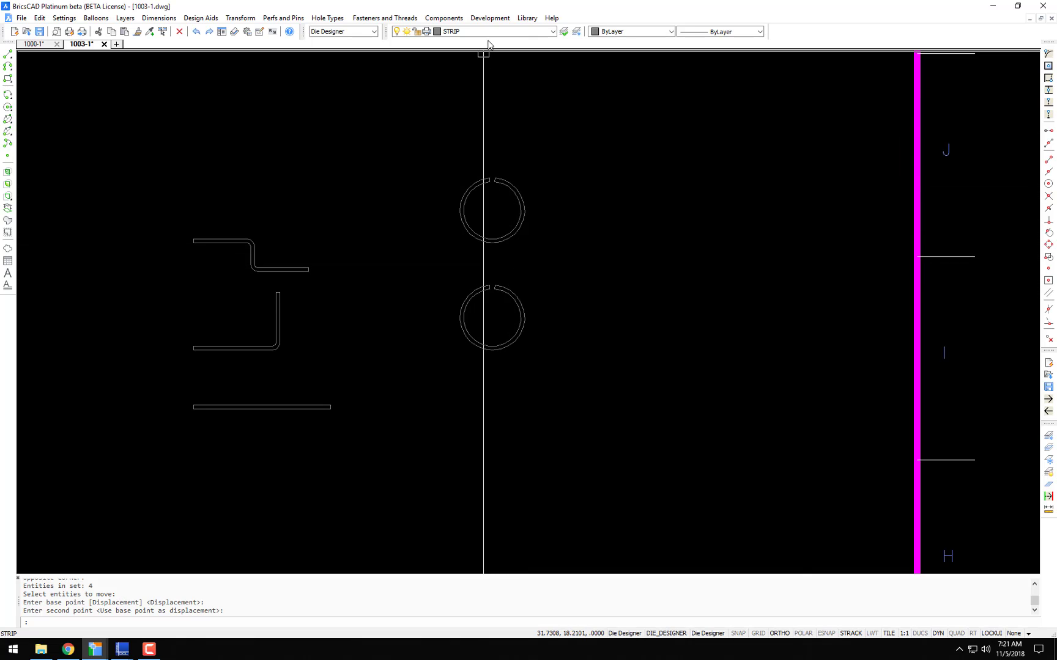
{"action": "left_click", "coordinate": [499, 19]}
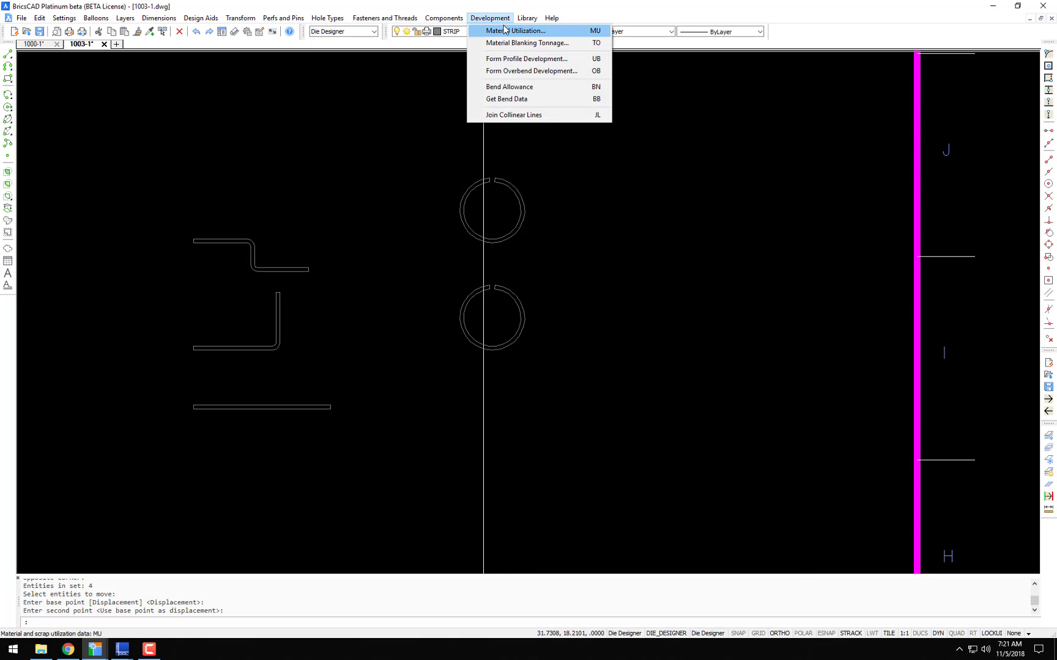
{"action": "left_click", "coordinate": [517, 59]}
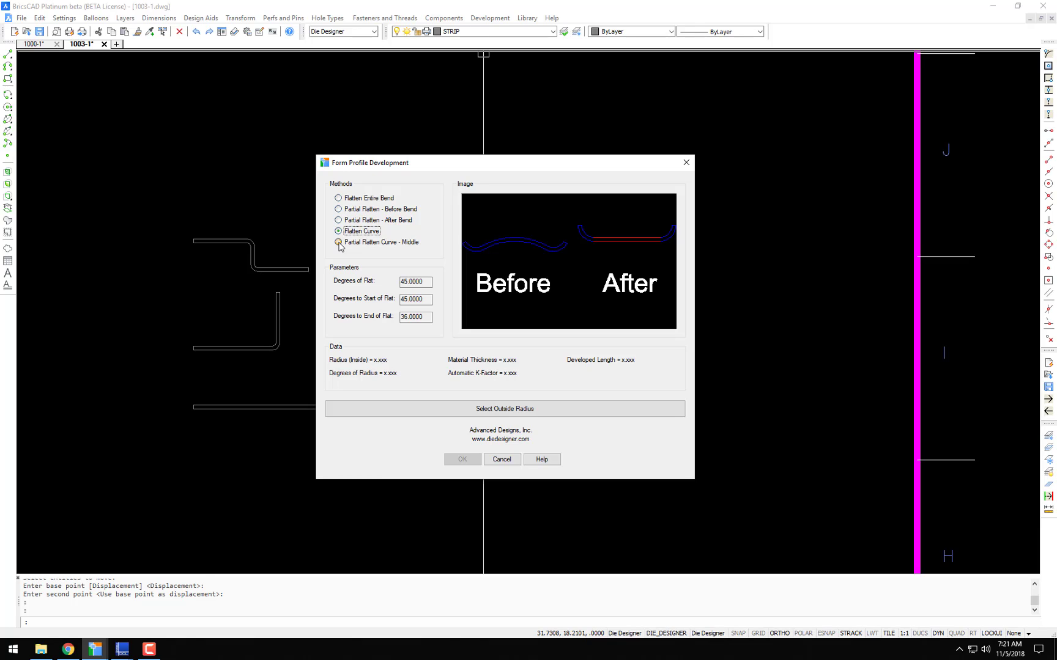
{"action": "left_click", "coordinate": [338, 243]}
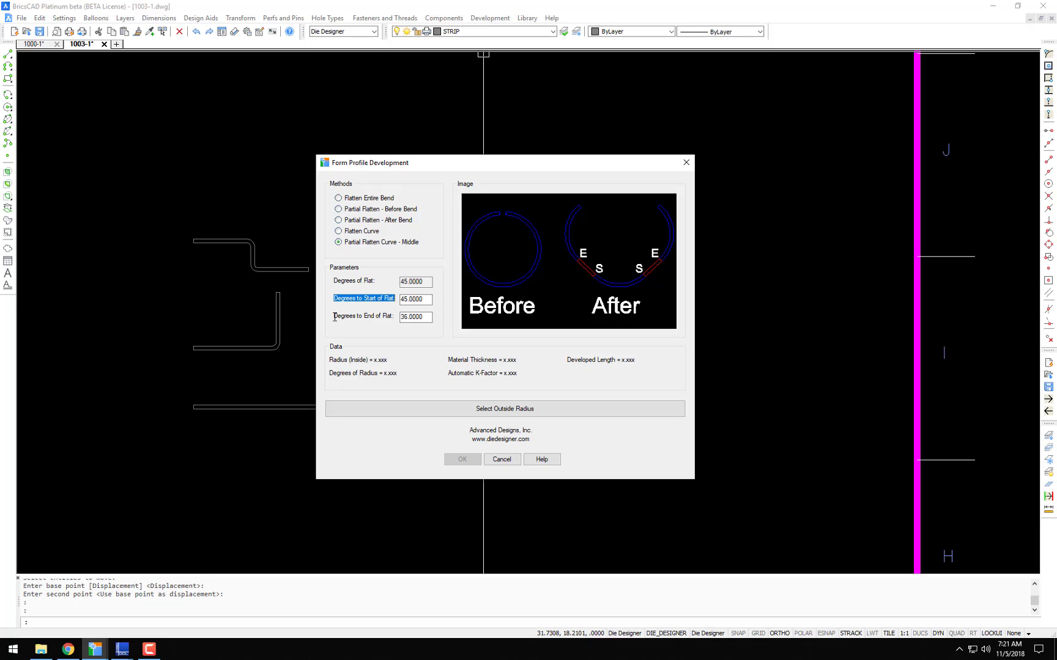
{"action": "left_click", "coordinate": [491, 414]}
{"action": "scroll", "coordinate": [511, 343], "scroll_direction": "up", "scroll_amount": 4}
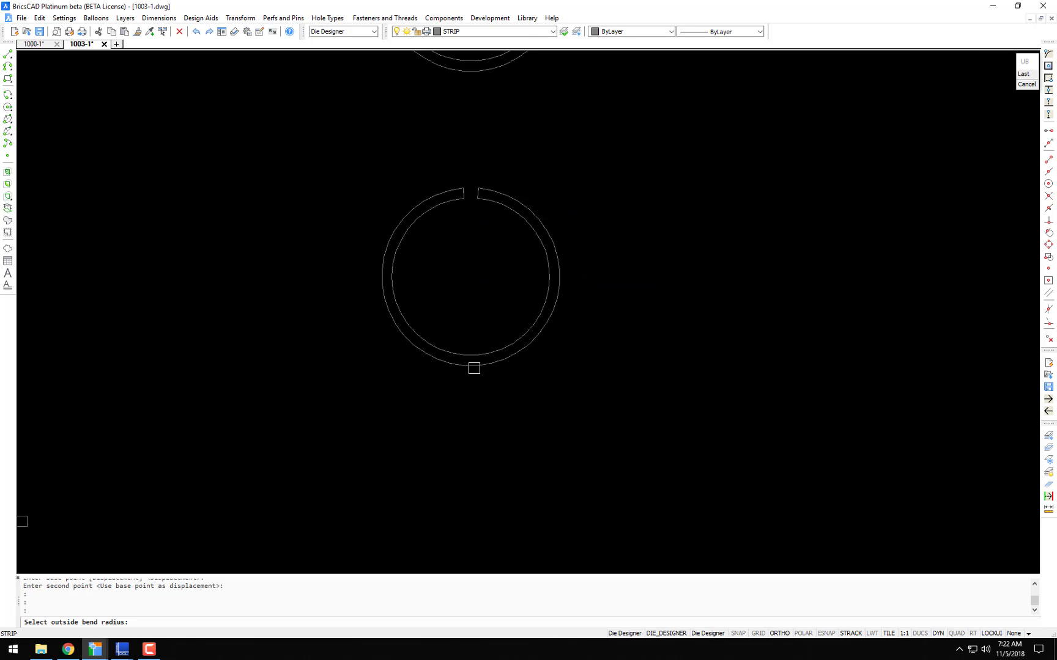
{"action": "left_click", "coordinate": [474, 367]}
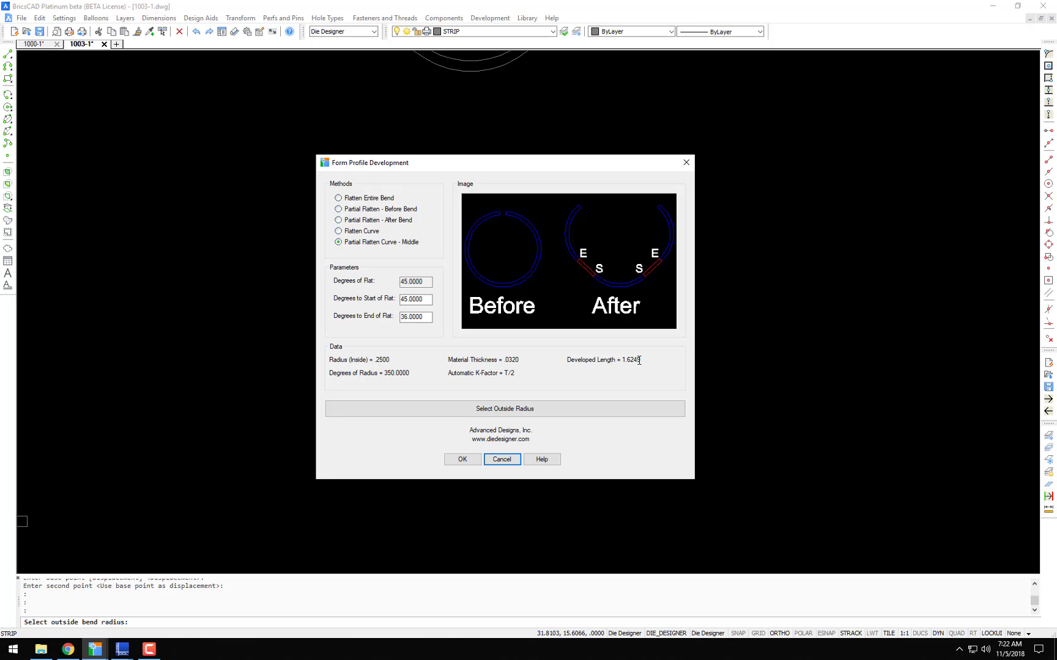
{"action": "left_click", "coordinate": [468, 461]}
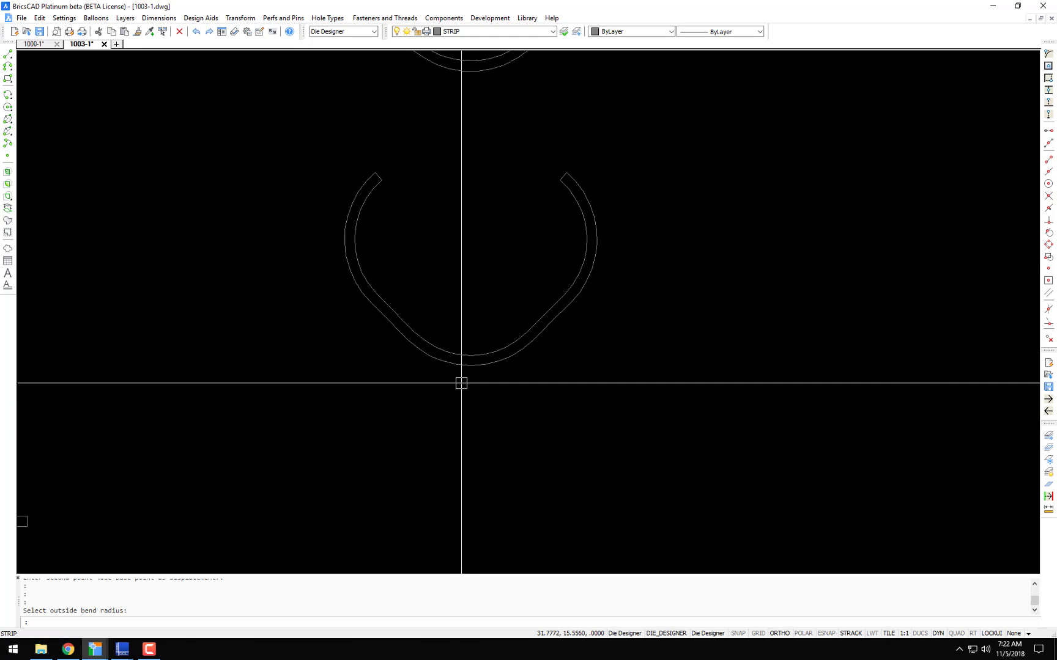
{"action": "type", "text": "UB"}
{"action": "key", "text": "Return"}
{"action": "key", "text": "Escape"}
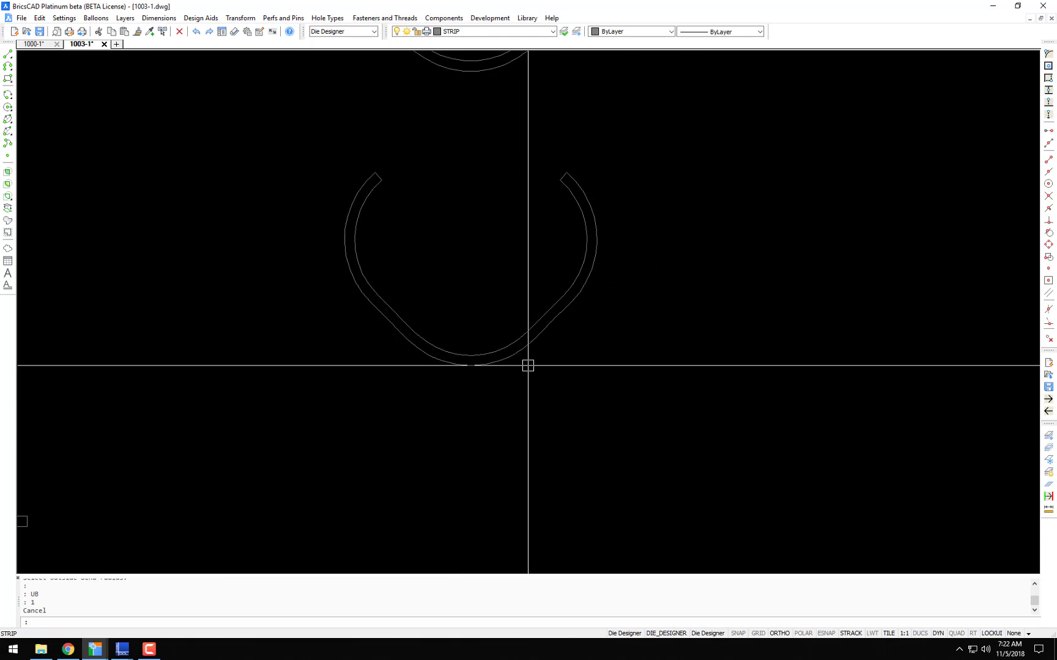
{"action": "scroll", "coordinate": [537, 358], "scroll_direction": "down", "scroll_amount": 2}
{"action": "scroll", "coordinate": [553, 336], "scroll_direction": "down", "scroll_amount": 1}
{"action": "scroll", "coordinate": [561, 316], "scroll_direction": "up", "scroll_amount": 1}
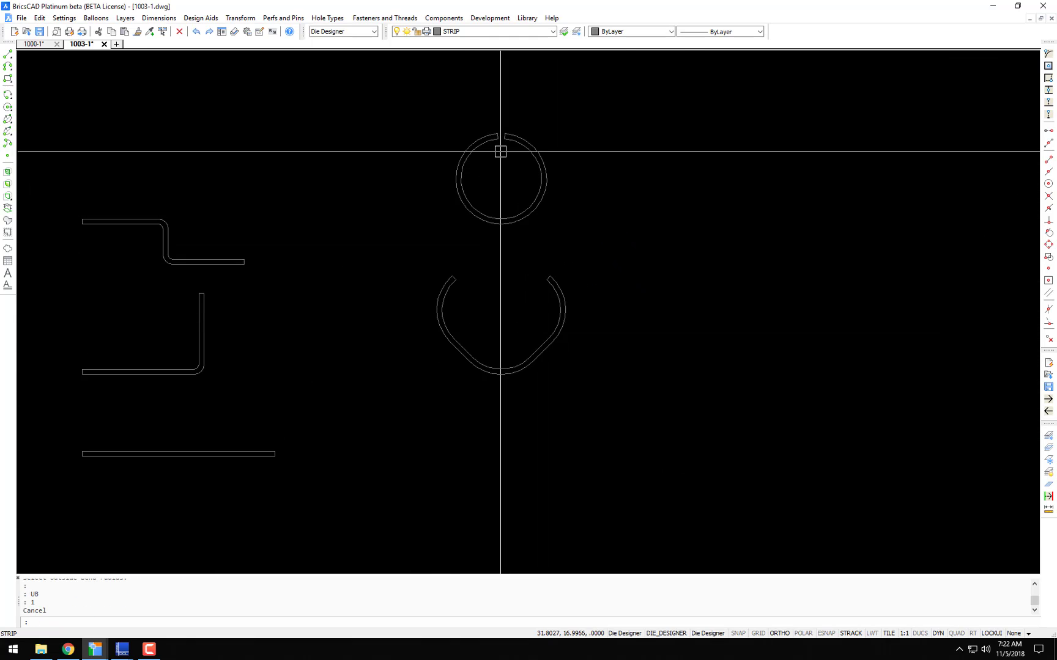
{"action": "key", "text": "Escape"}
Step: Copy the partially opened ring profile straight down below itself
{"action": "mouse_move", "coordinate": [589, 403]}
{"action": "middle_mouse_down"}
{"action": "mouse_move", "coordinate": [552, 375]}
{"action": "mouse_move", "coordinate": [524, 371]}
{"action": "middle_mouse_up"}
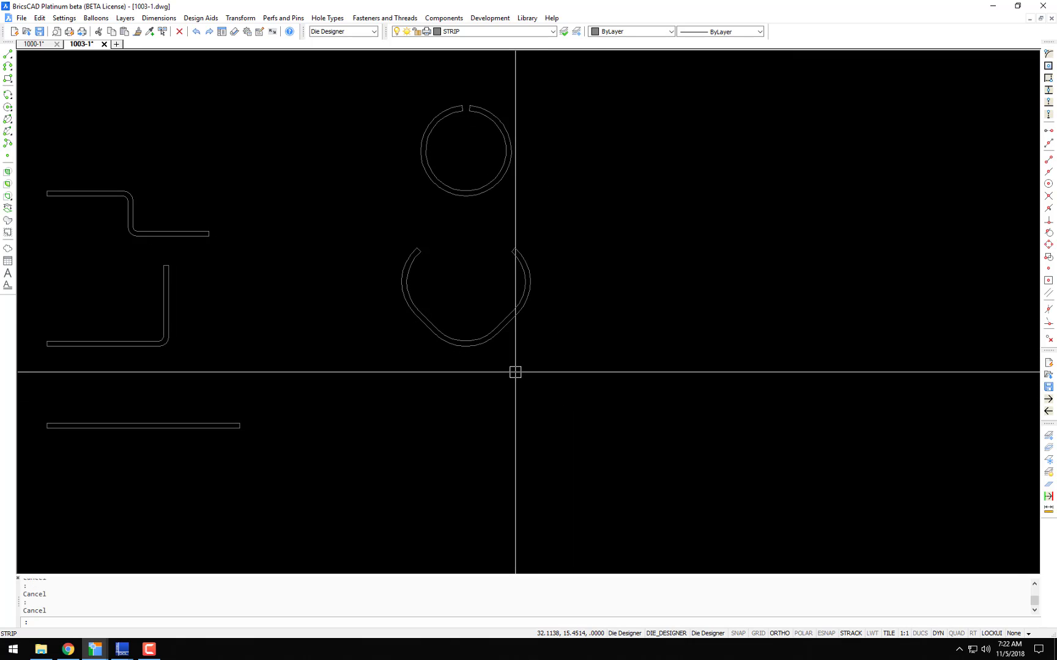
{"action": "type", "text": "c"}
{"action": "key", "text": "Return"}
{"action": "left_click", "coordinate": [318, 387]}
{"action": "left_click", "coordinate": [596, 216]}
{"action": "key", "text": "Return"}
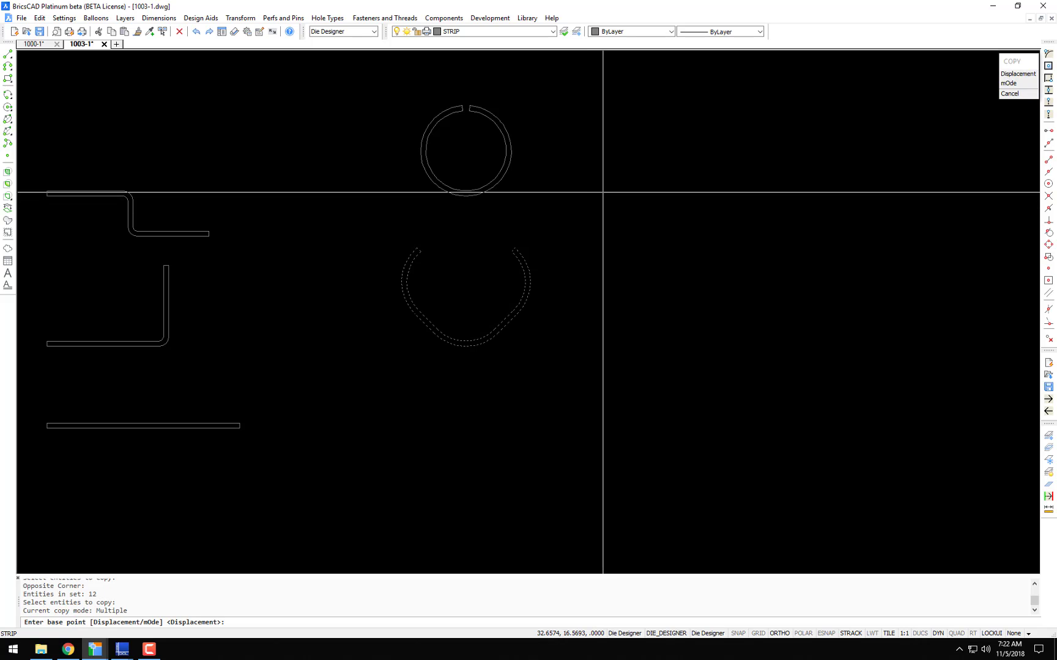
{"action": "left_click", "coordinate": [604, 192]}
{"action": "left_click", "coordinate": [618, 337]}
{"action": "key", "text": "Return"}
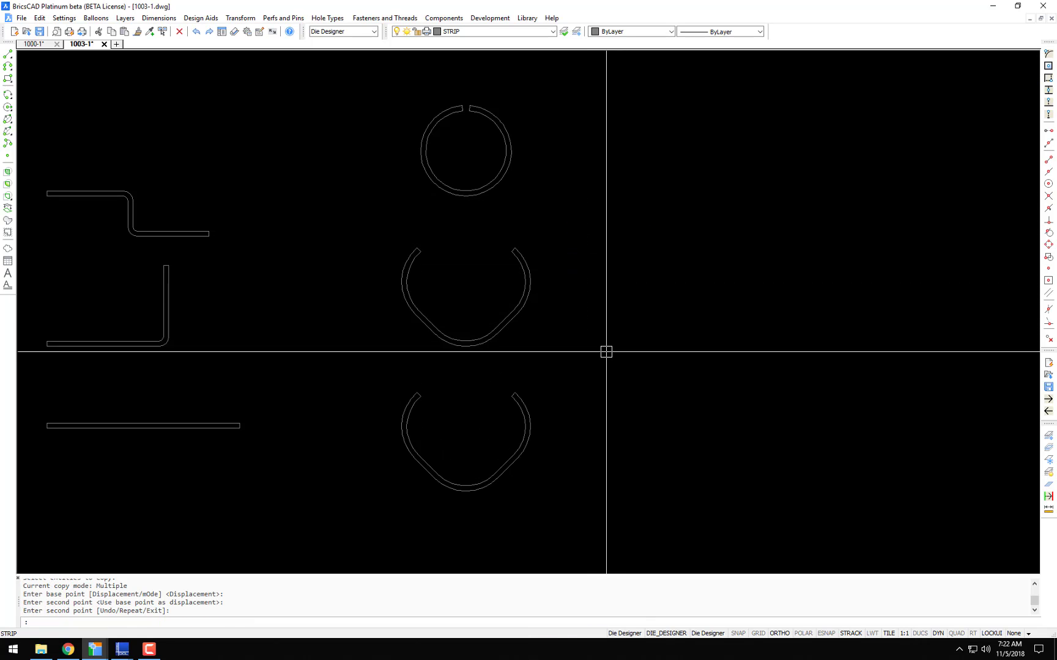
Step: Flatten the bottom arc of the lower opened-ring copy using the Flatten Curve method on its outside radius
{"action": "middle_click_drag", "start_coordinate": [606, 351], "coordinate": [550, 227]}
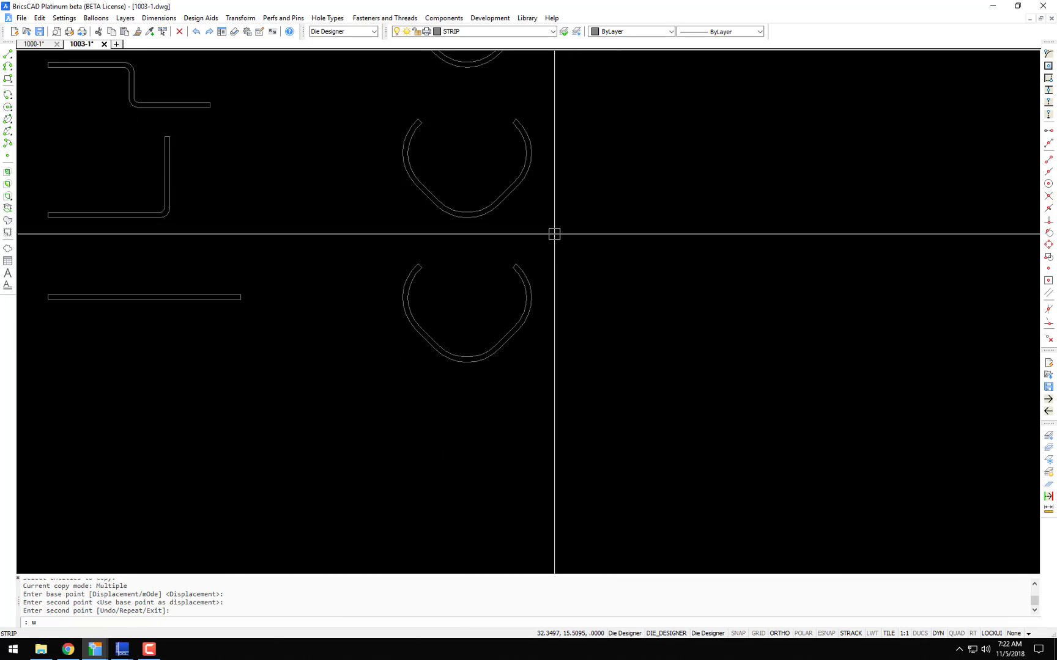
{"action": "type", "text": "ub"}
{"action": "key", "text": "Return"}
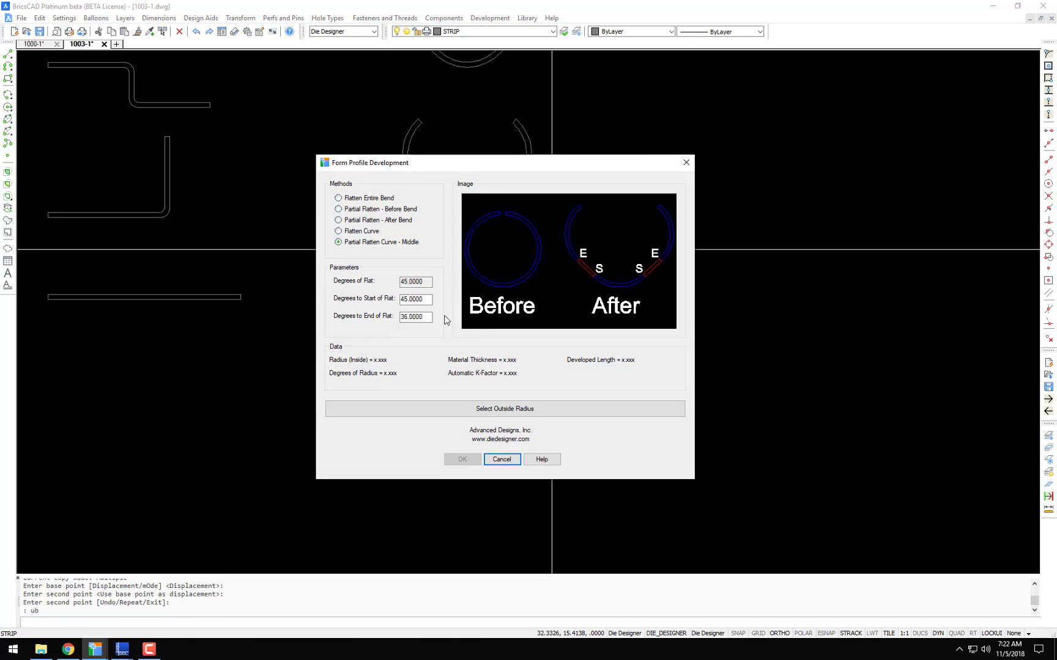
{"action": "left_click", "coordinate": [337, 233]}
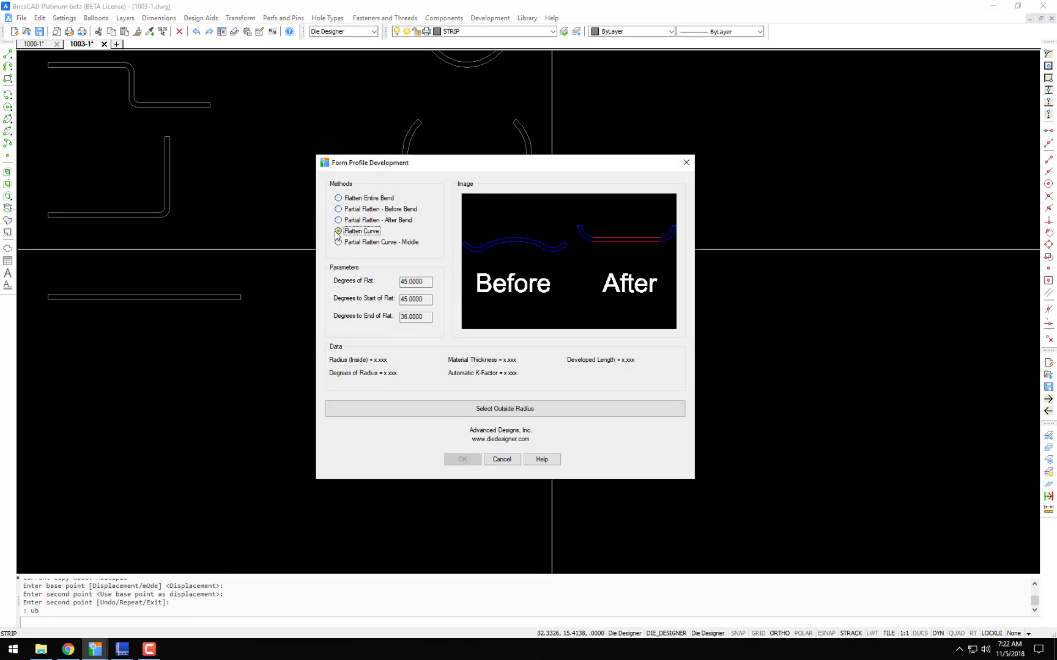
{"action": "left_click_drag", "start_coordinate": [512, 160], "coordinate": [814, 156]}
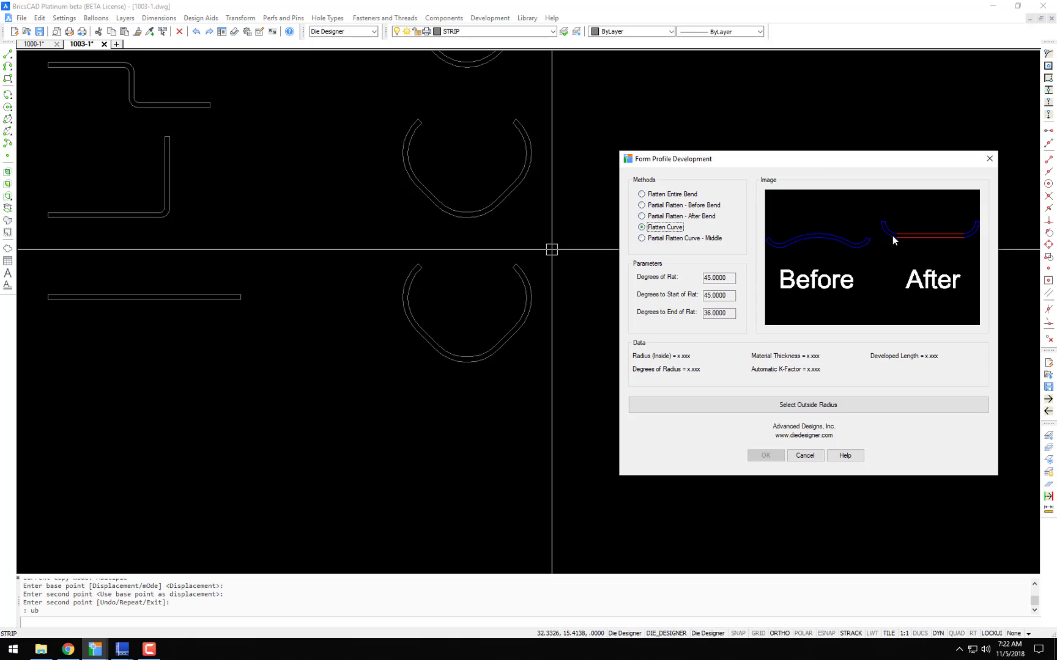
{"action": "left_click", "coordinate": [777, 407]}
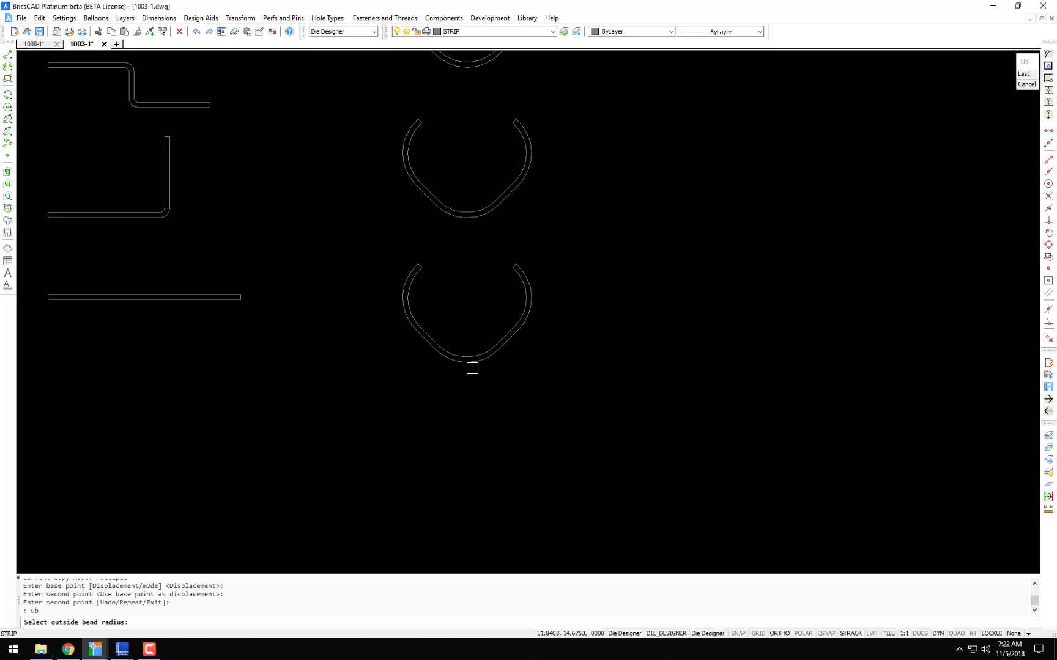
{"action": "left_click", "coordinate": [469, 365]}
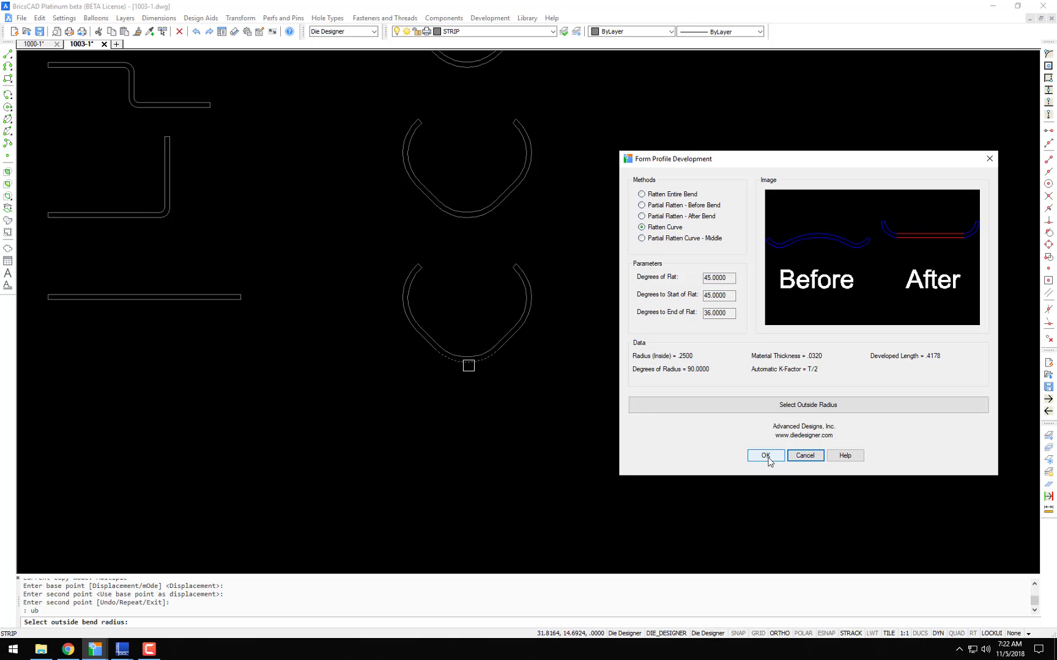
{"action": "left_click", "coordinate": [765, 456]}
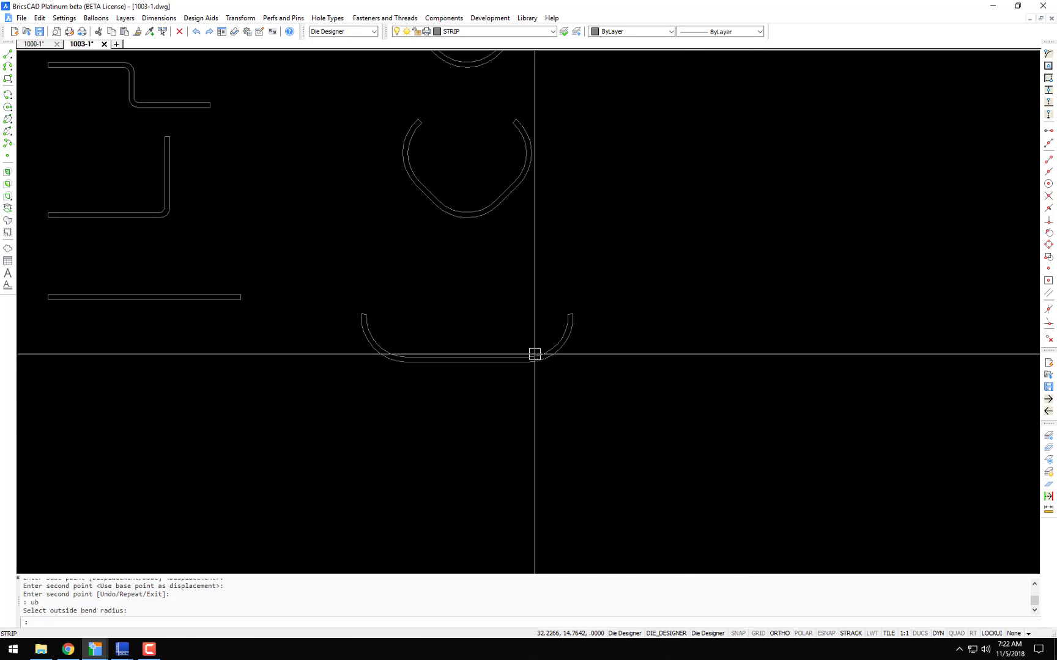
Step: Move the flat-bottomed U profile straight up by about 0.18
{"action": "type", "text": "m"}
{"action": "key", "text": "Return"}
{"action": "left_click", "coordinate": [619, 262]}
{"action": "left_click", "coordinate": [337, 377]}
{"action": "left_click", "coordinate": [472, 423]}
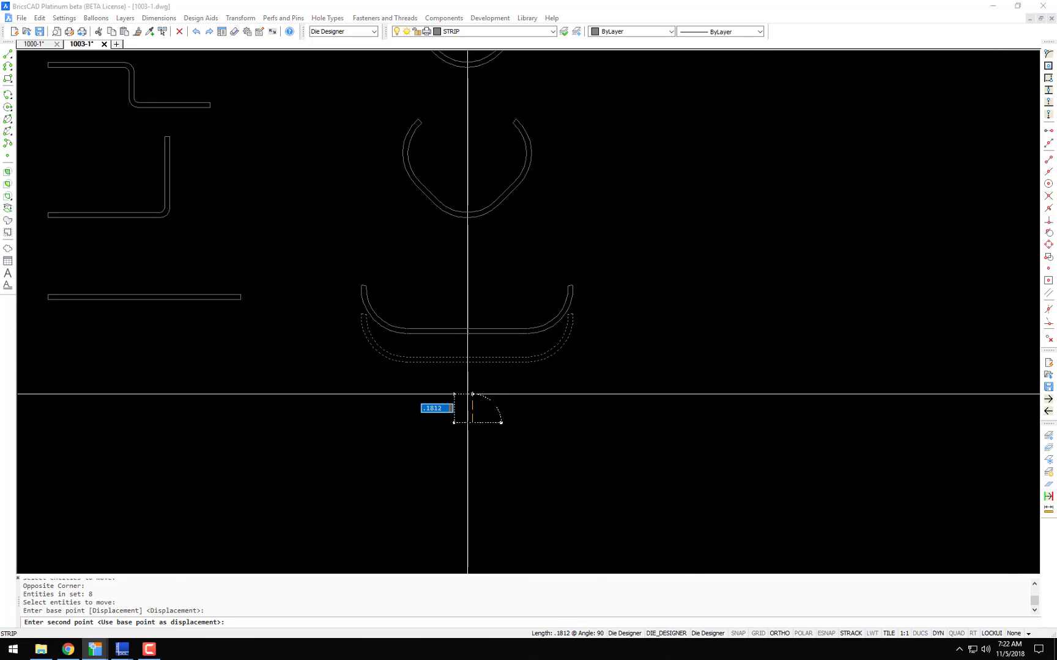
{"action": "key", "text": "Escape"}
Step: Copy the flat-bottomed U profile about 0.56 straight down below itself
{"action": "type", "text": "c"}
{"action": "key", "text": "Return"}
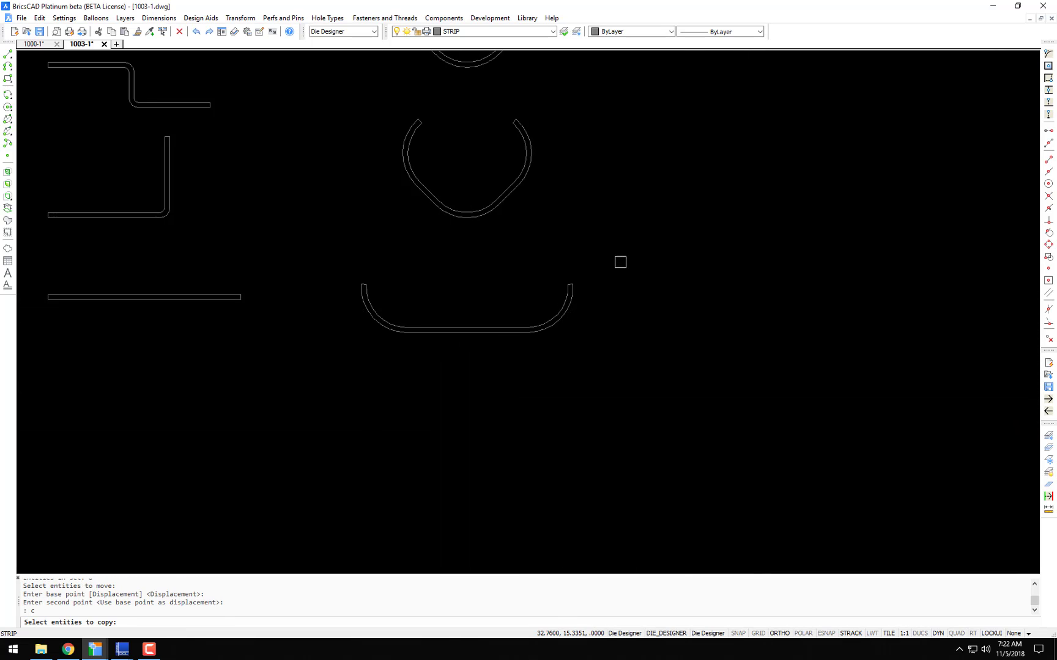
{"action": "left_click", "coordinate": [620, 262]}
{"action": "left_click", "coordinate": [321, 372]}
{"action": "key", "text": "Return"}
{"action": "left_click", "coordinate": [471, 266]}
{"action": "left_click", "coordinate": [458, 357]}
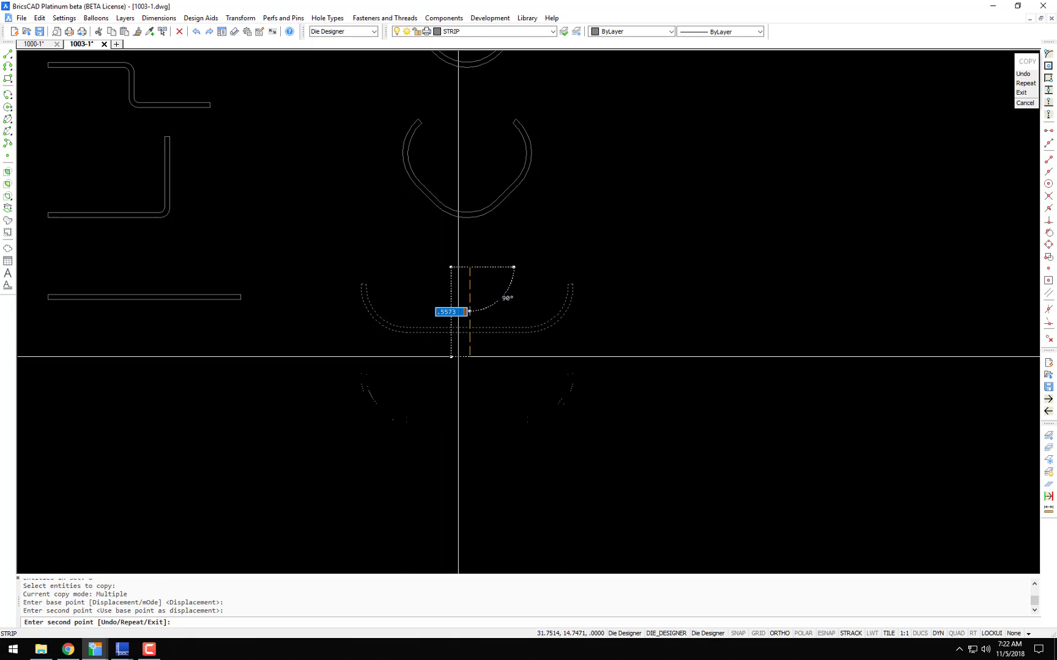
{"action": "key", "text": "Return"}
Step: Examine the stacked ring unbending stages and the remaining curved ends of the two flat-bottomed U profiles
{"action": "scroll", "coordinate": [379, 408], "scroll_direction": "up", "scroll_amount": 6}
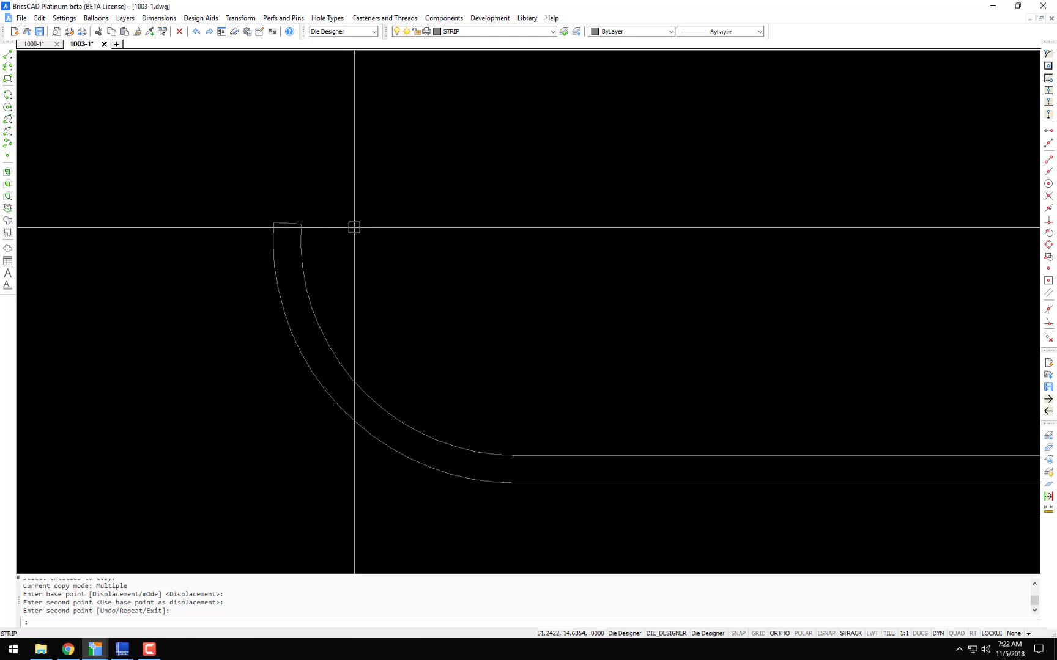
{"action": "scroll", "coordinate": [354, 227], "scroll_direction": "down", "scroll_amount": 5}
{"action": "mouse_move", "coordinate": [354, 259]}
{"action": "middle_mouse_down"}
{"action": "mouse_move", "coordinate": [366, 325]}
{"action": "mouse_move", "coordinate": [355, 354]}
{"action": "middle_mouse_up"}
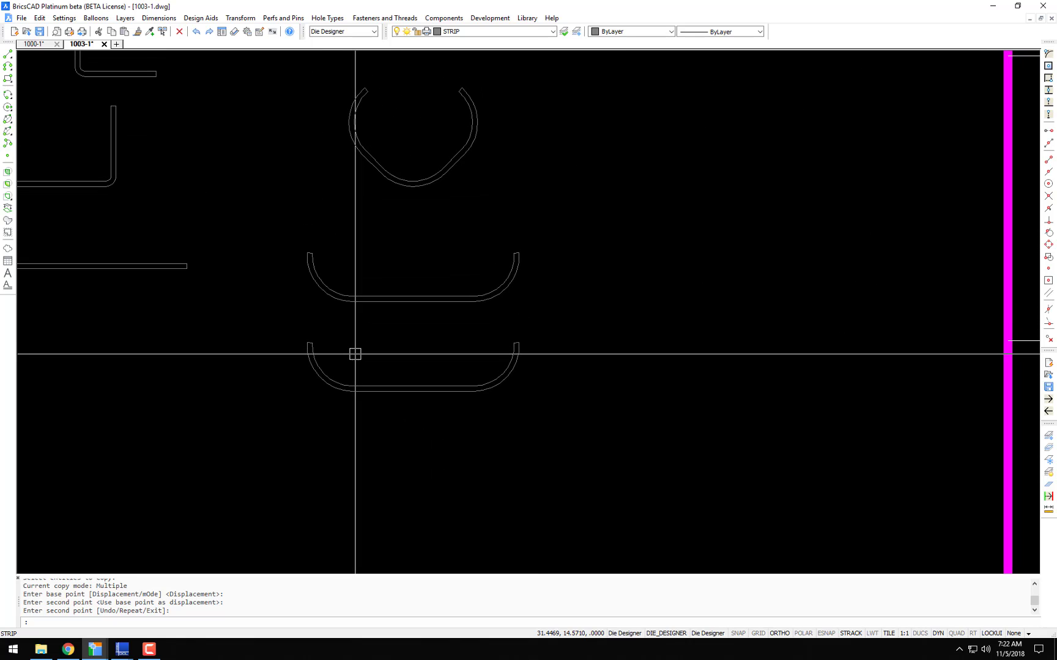
{"action": "middle_click_drag", "start_coordinate": [392, 238], "coordinate": [396, 323]}
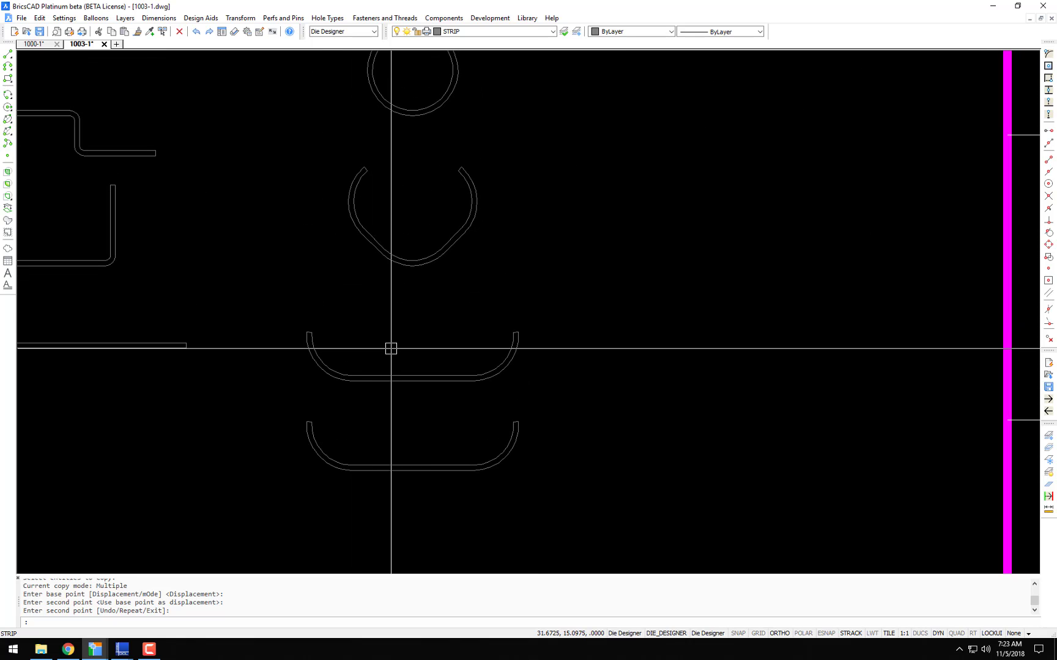
{"action": "middle_click_drag", "start_coordinate": [368, 168], "coordinate": [363, 231]}
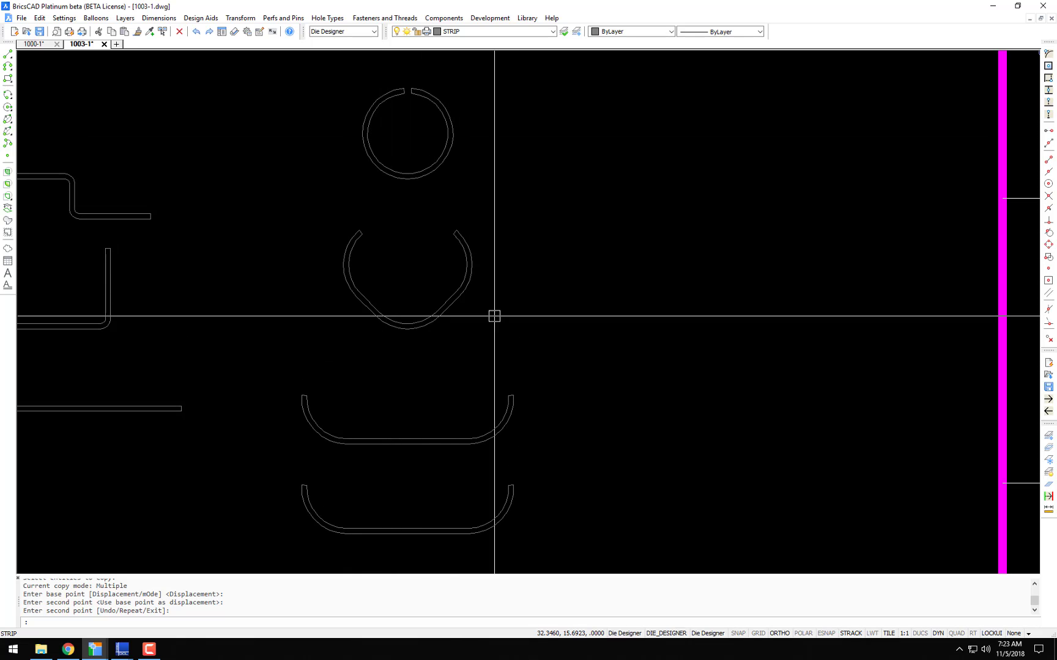
{"action": "middle_click_drag", "start_coordinate": [502, 348], "coordinate": [526, 294]}
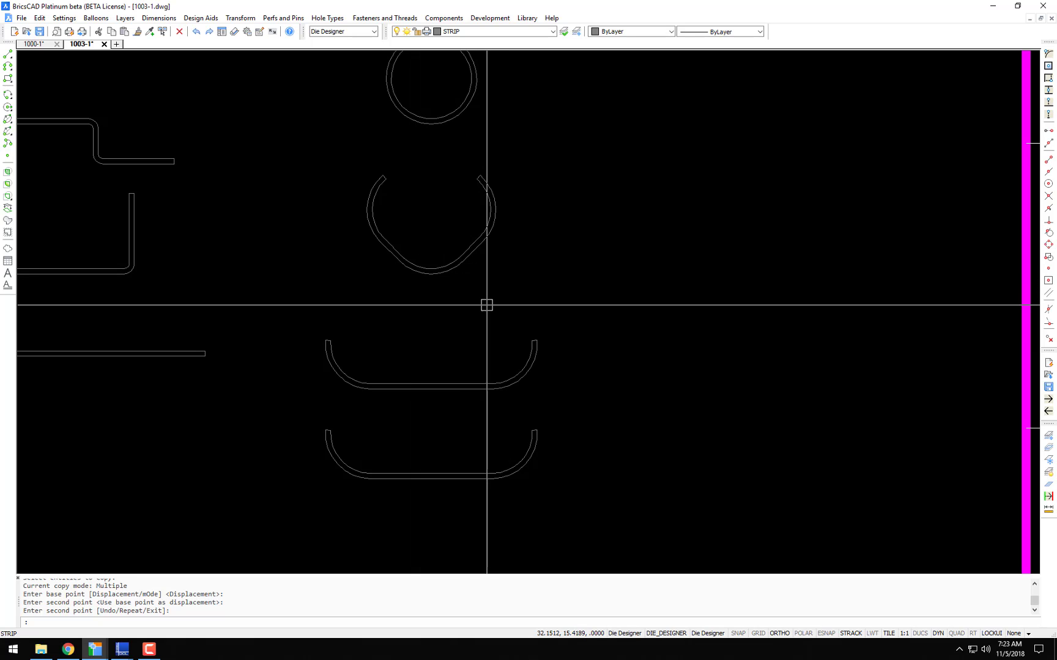
{"action": "middle_click_drag", "start_coordinate": [444, 329], "coordinate": [434, 300]}
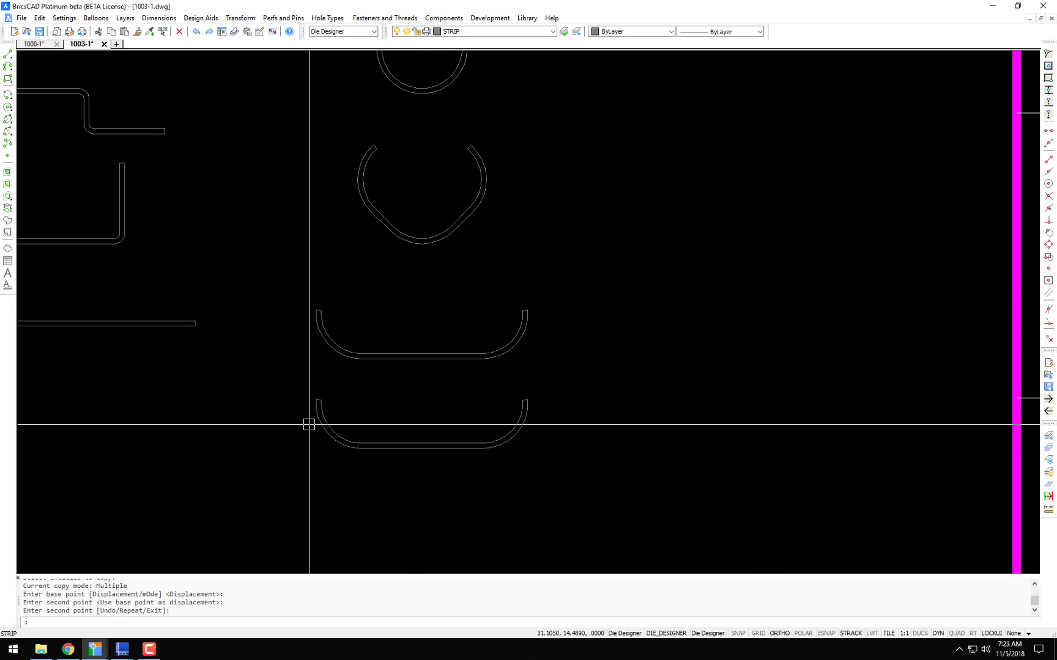
{"action": "scroll", "coordinate": [318, 427], "scroll_direction": "up", "scroll_amount": 4}
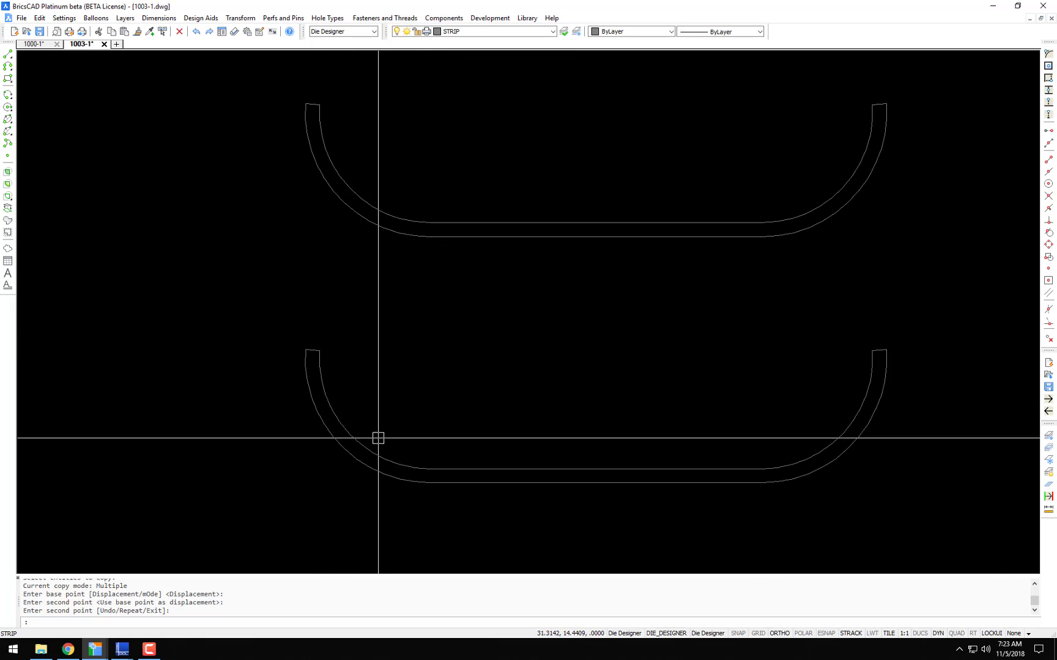
{"action": "scroll", "coordinate": [378, 438], "scroll_direction": "down", "scroll_amount": 3}
{"action": "middle_click_drag", "start_coordinate": [445, 422], "coordinate": [377, 410]}
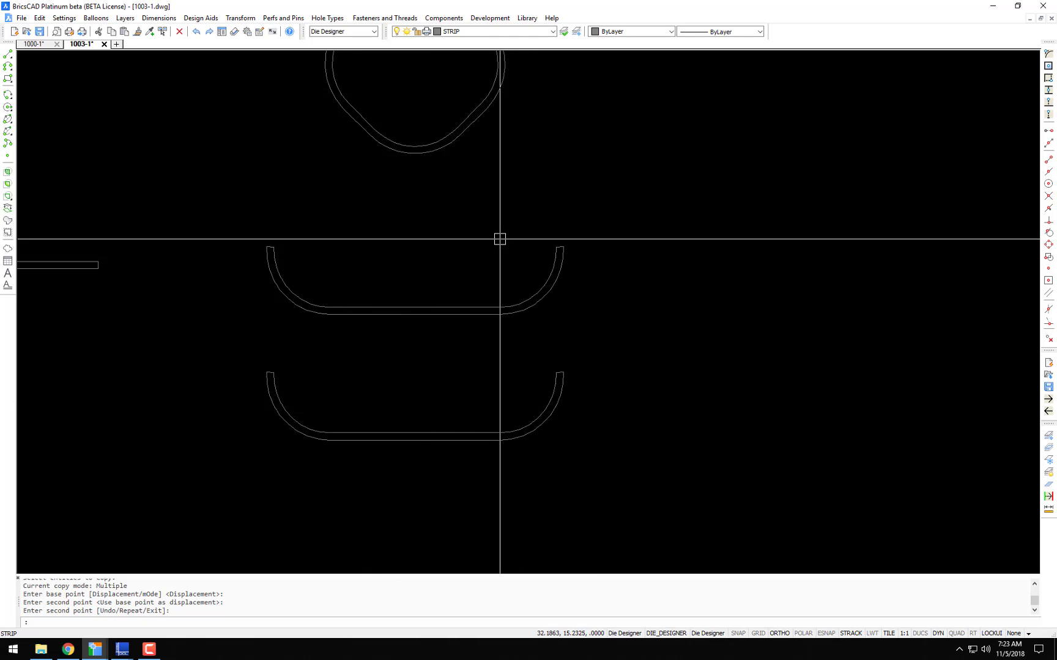
Step: Start Form Profile Development and choose the Partial Flatten - Before Bend method
{"action": "key", "text": "Escape"}
{"action": "key", "text": "Escape"}
{"action": "type", "text": "ub"}
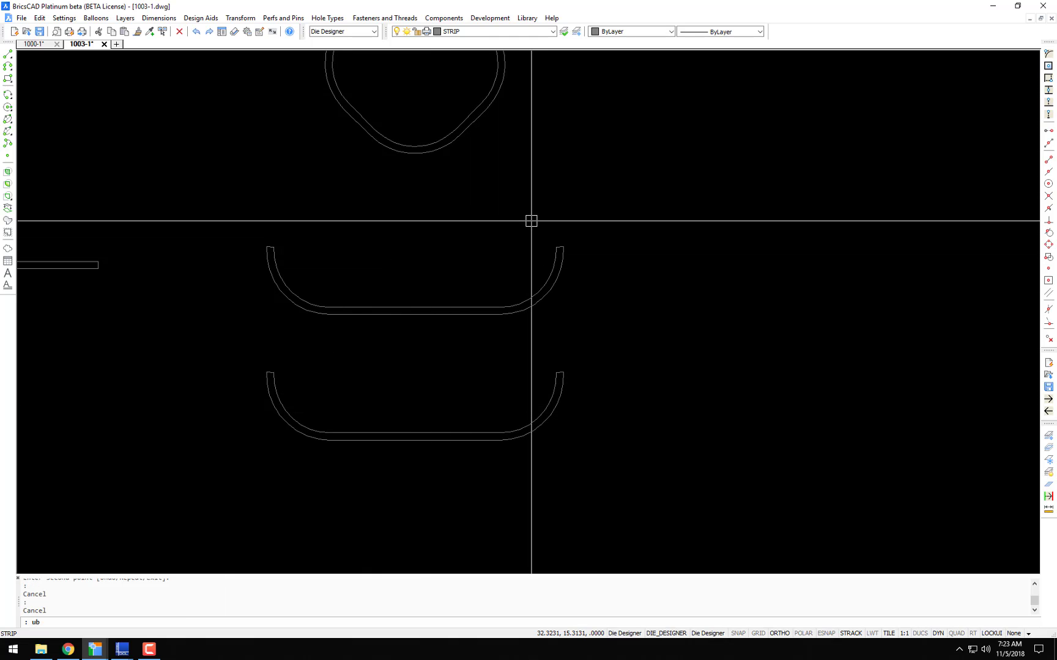
{"action": "key", "text": "Return"}
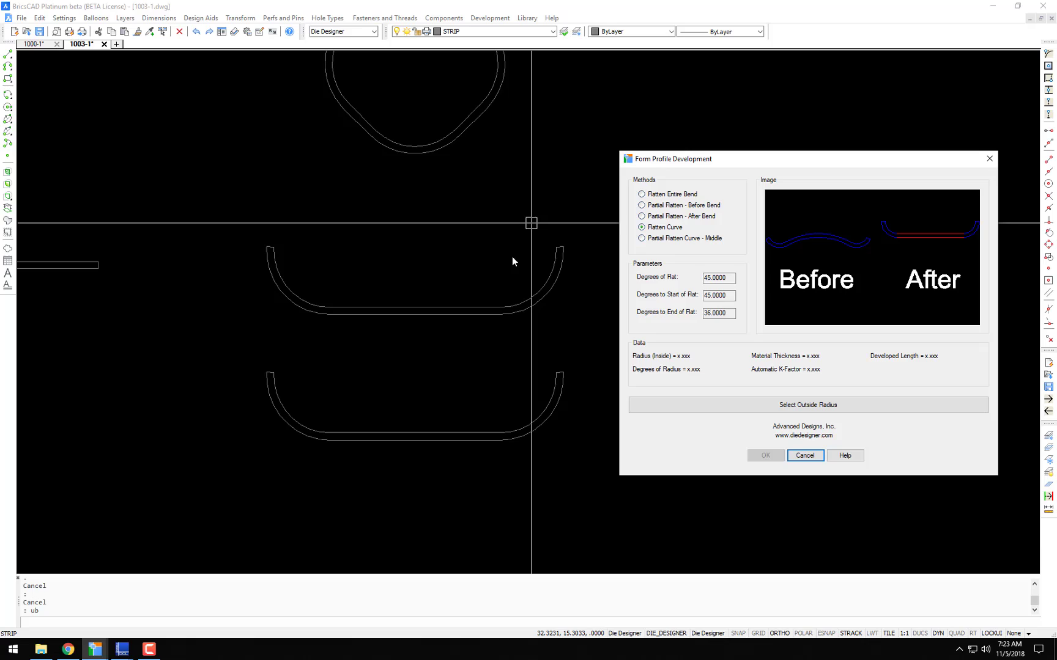
{"action": "left_click", "coordinate": [641, 206]}
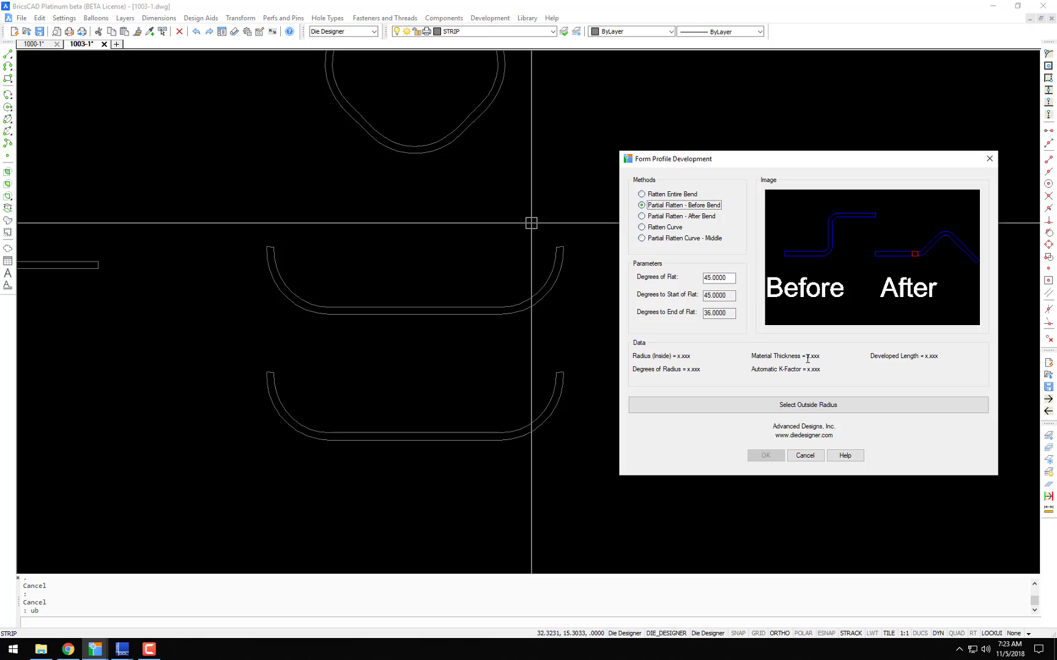
{"action": "left_click", "coordinate": [780, 408]}
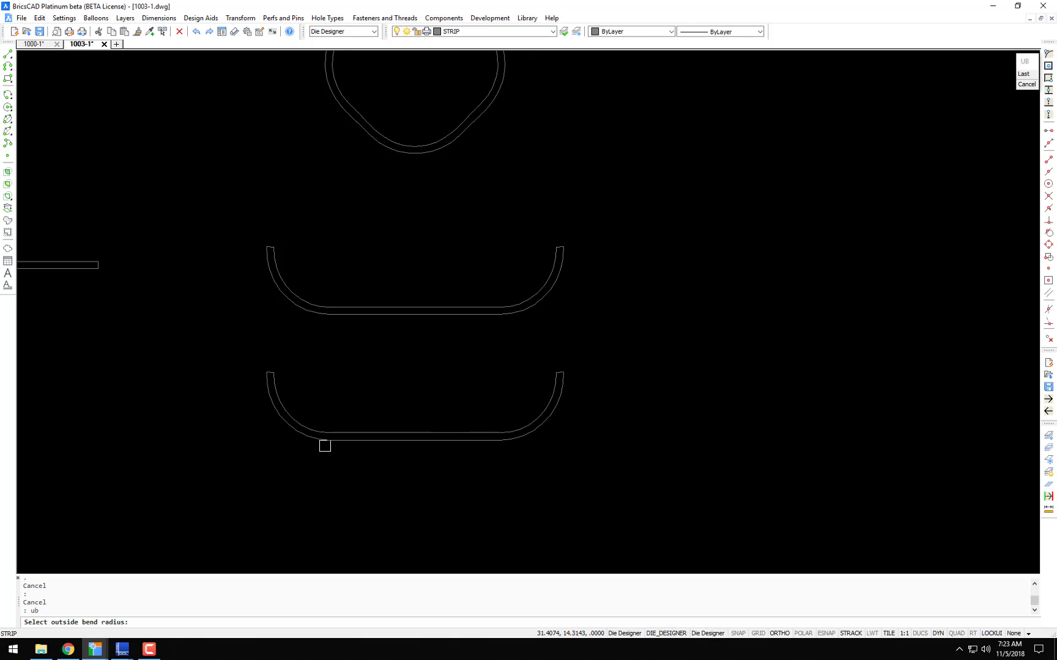
{"action": "left_click", "coordinate": [296, 436]}
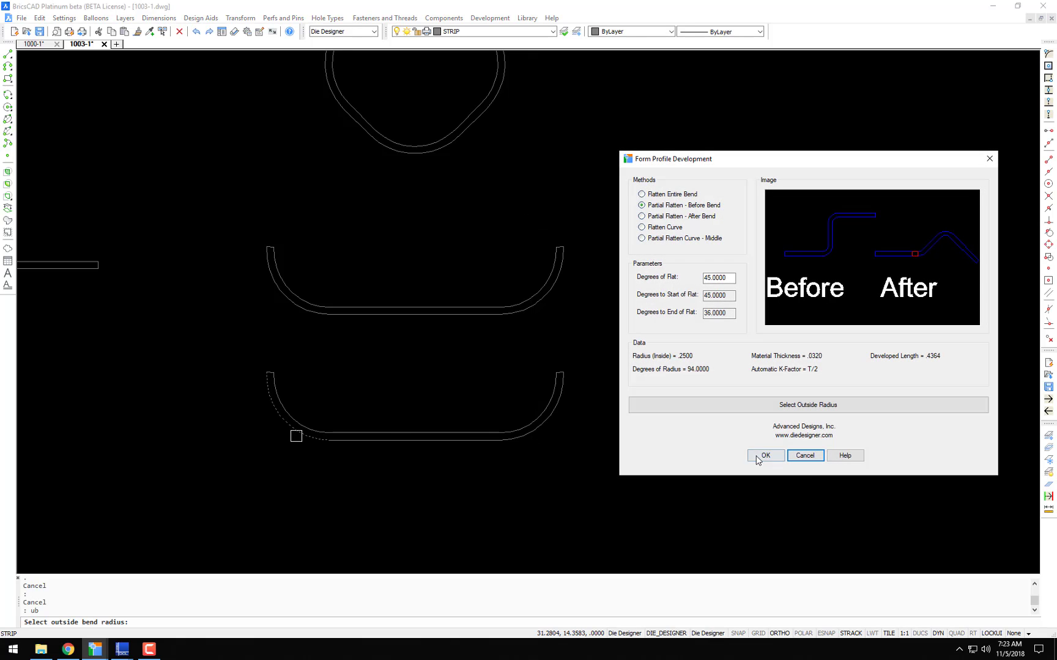
{"action": "left_click", "coordinate": [764, 455]}
{"action": "key", "text": "Escape"}
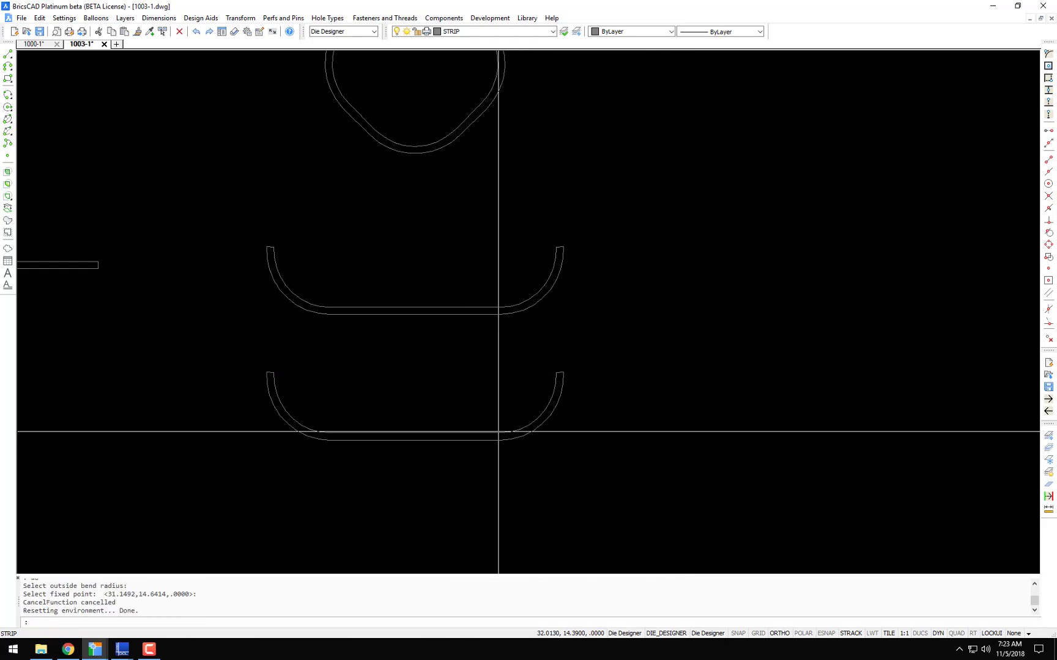
Step: Partially flatten the lower U profile's left bend by 45 degrees before the bend, fixing the outside tangent point at the flat bottom
{"action": "key", "text": "Return"}
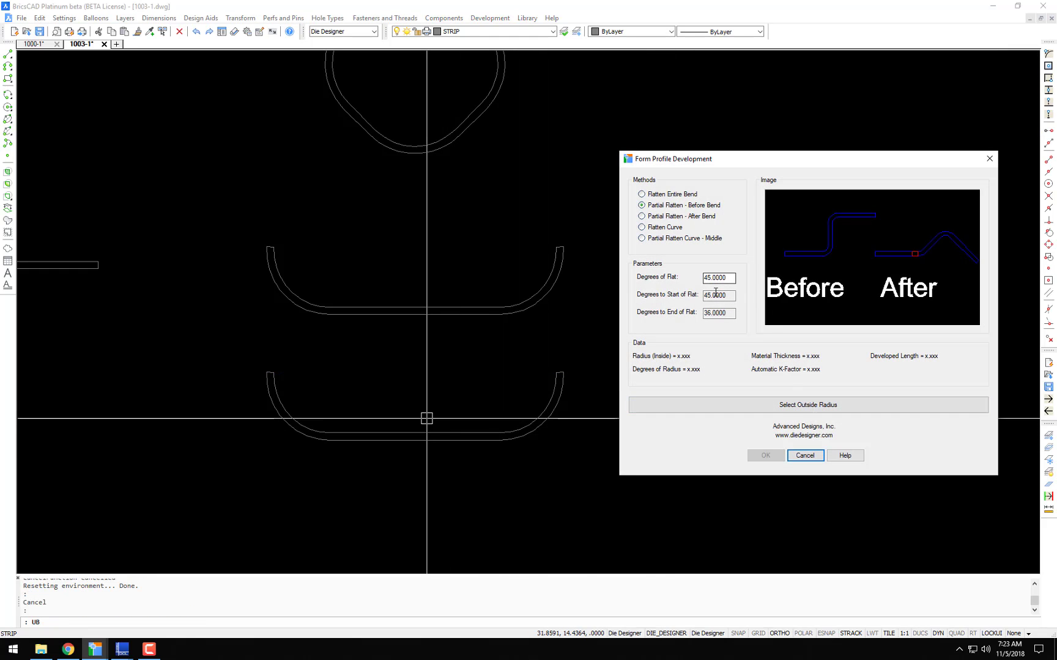
{"action": "left_click", "coordinate": [656, 405]}
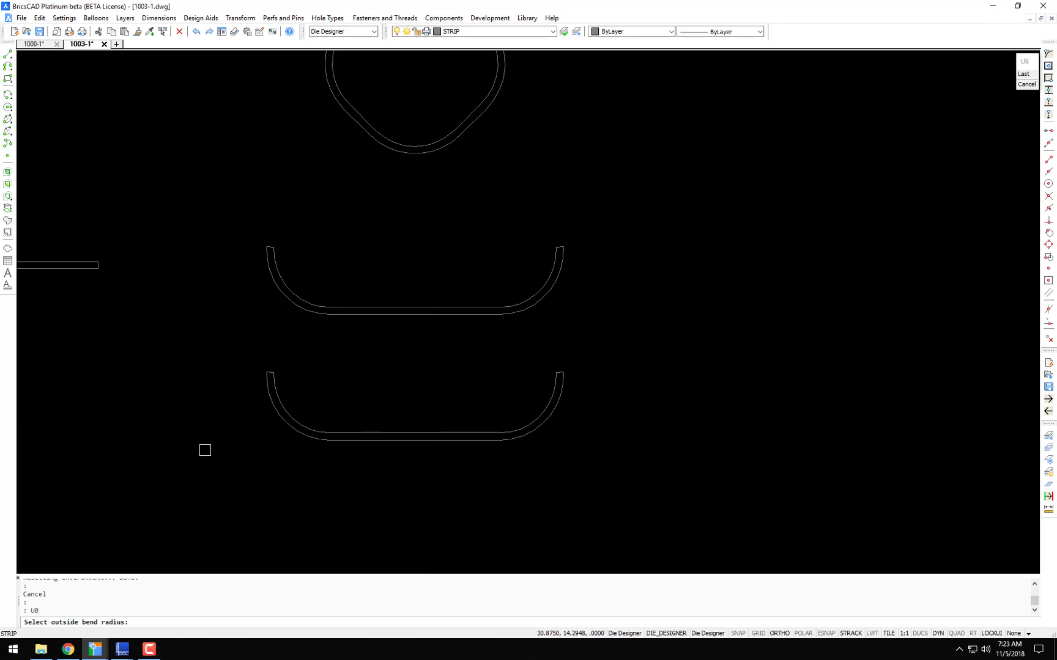
{"action": "left_click", "coordinate": [286, 425]}
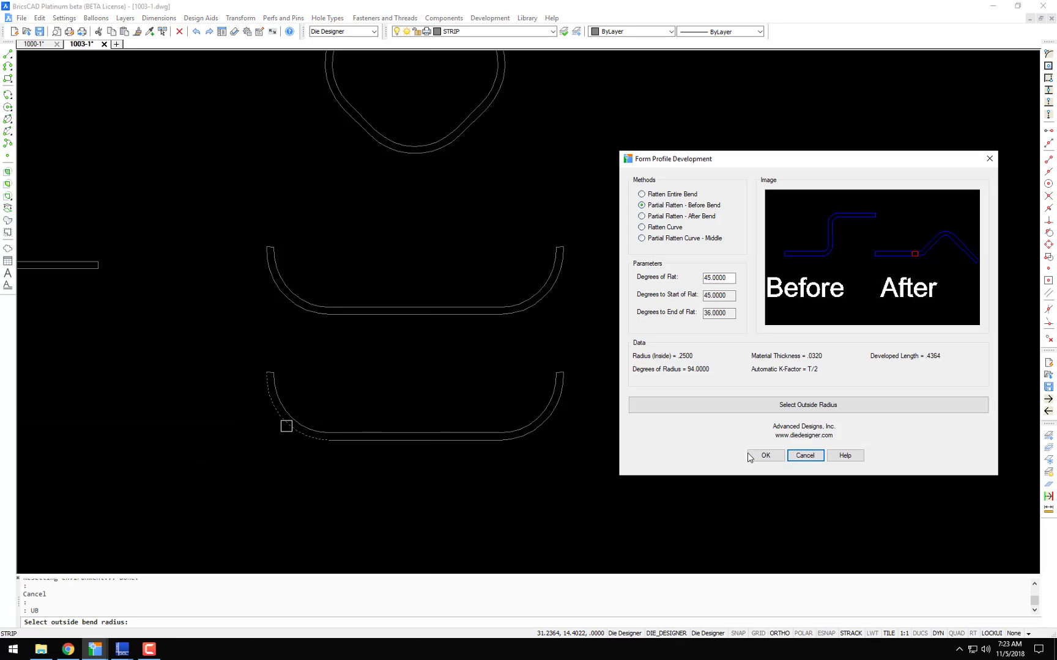
{"action": "left_click", "coordinate": [758, 455]}
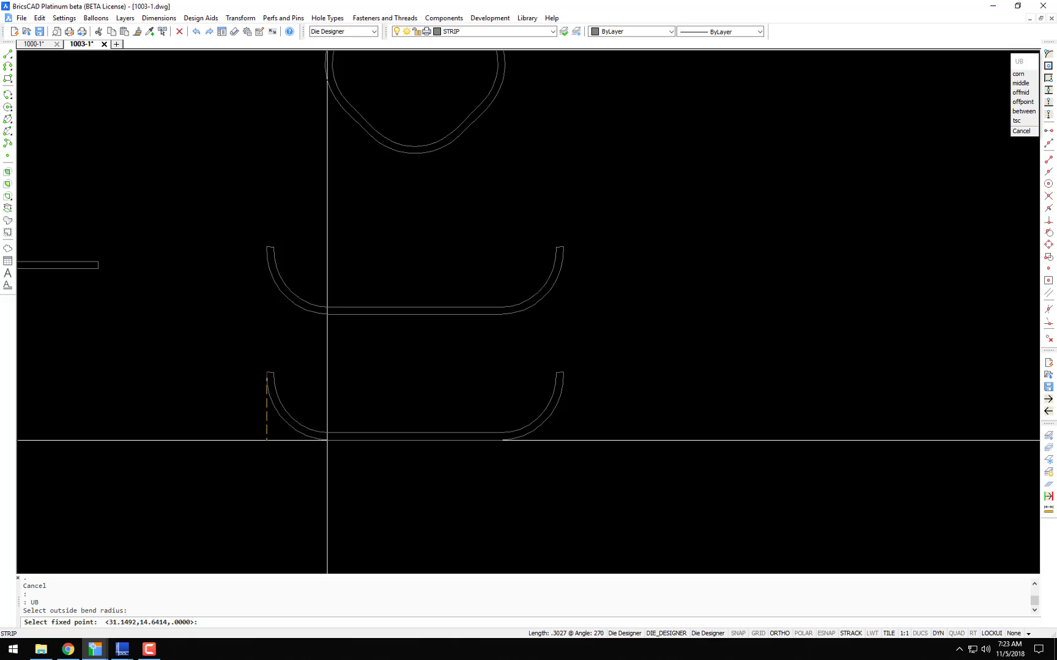
{"action": "left_click", "coordinate": [327, 440]}
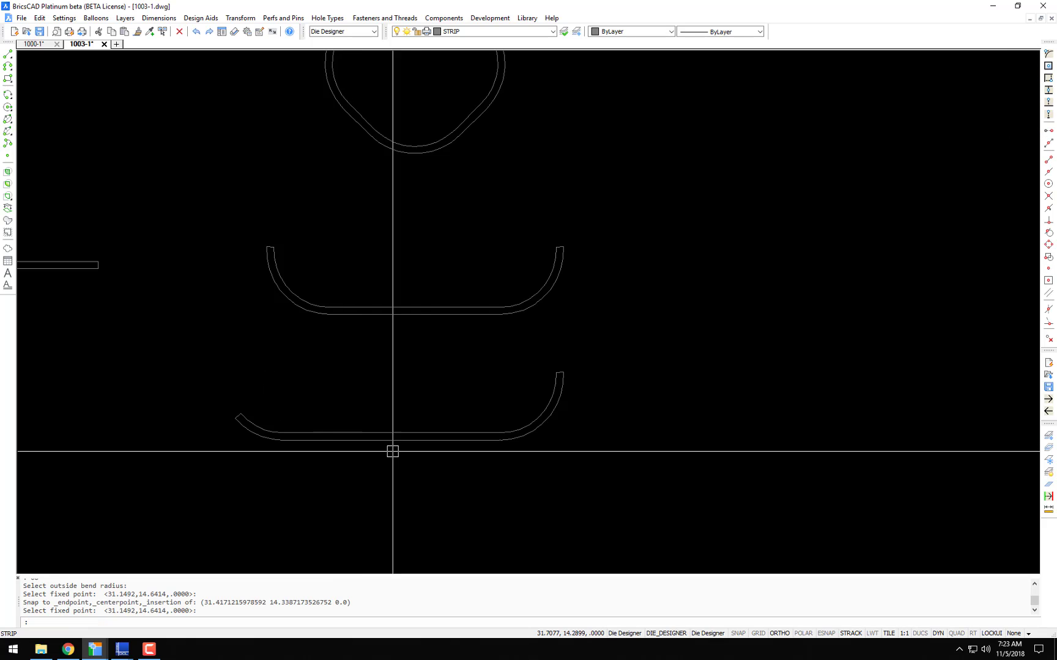
Step: Partially flatten the lower U profile's right bend by 45 degrees with the same method, fixed where the bend meets the flat bottom
{"action": "key", "text": "Return"}
{"action": "left_click", "coordinate": [760, 406]}
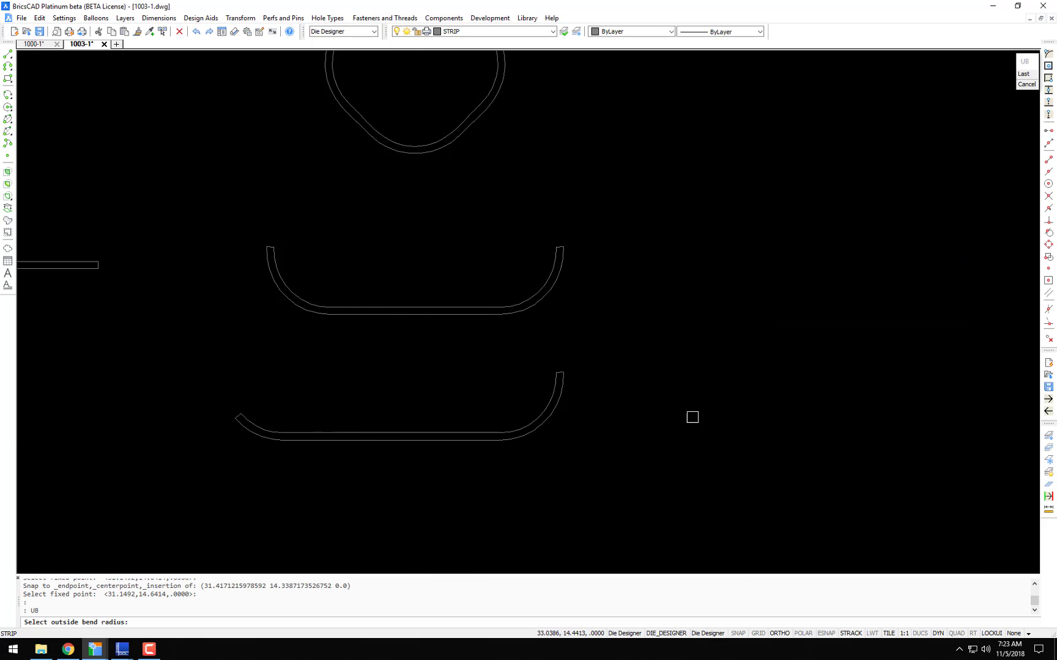
{"action": "left_click", "coordinate": [535, 435]}
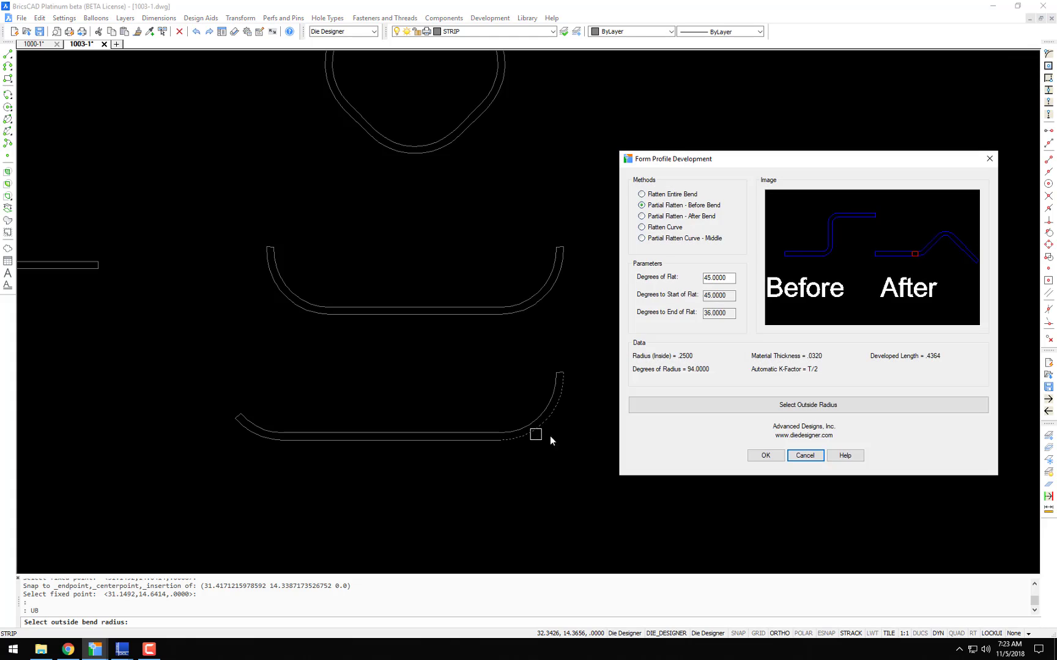
{"action": "left_click", "coordinate": [763, 456]}
{"action": "left_click", "coordinate": [511, 444]}
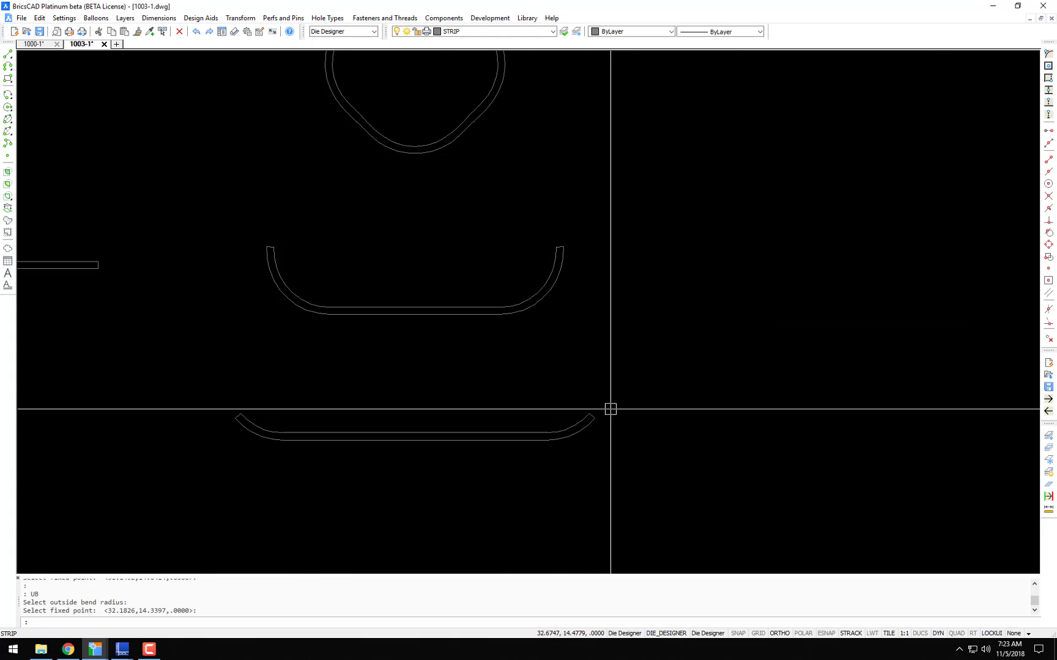
Step: Copy the partially flattened shallow profile about 0.36 straight down below itself
{"action": "scroll", "coordinate": [610, 409], "scroll_direction": "down", "scroll_amount": 3}
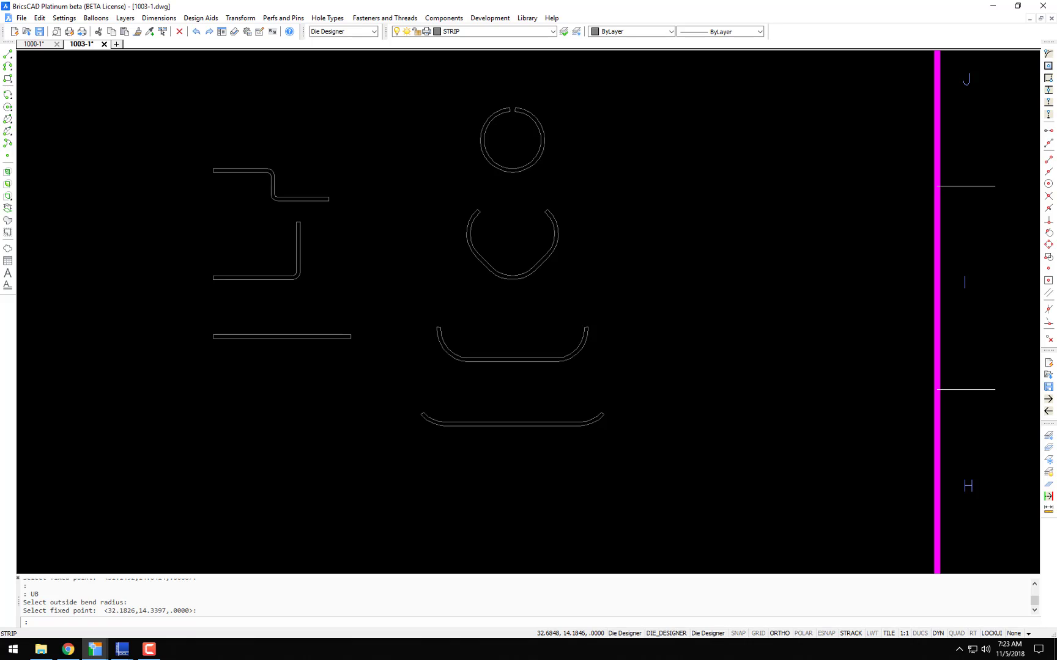
{"action": "type", "text": "co"}
{"action": "key", "text": "Return"}
{"action": "left_click", "coordinate": [642, 391]}
{"action": "left_click", "coordinate": [413, 451]}
{"action": "key", "text": "Return"}
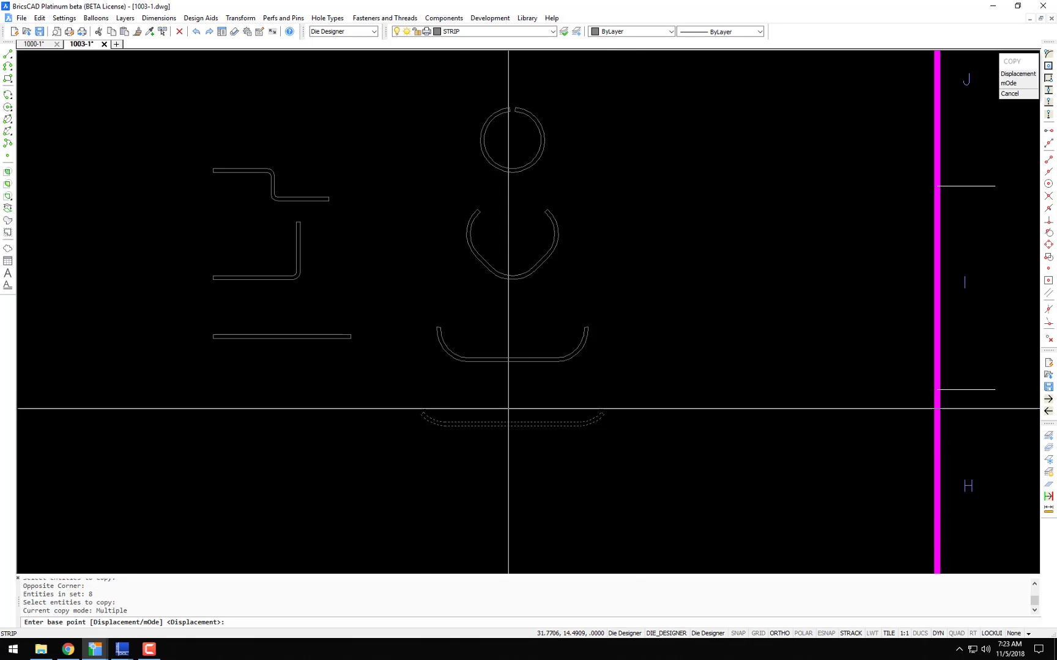
{"action": "left_click", "coordinate": [508, 408]}
{"action": "left_click", "coordinate": [502, 453]}
{"action": "key", "text": "Return"}
{"action": "scroll", "coordinate": [503, 453], "scroll_direction": "up", "scroll_amount": 4}
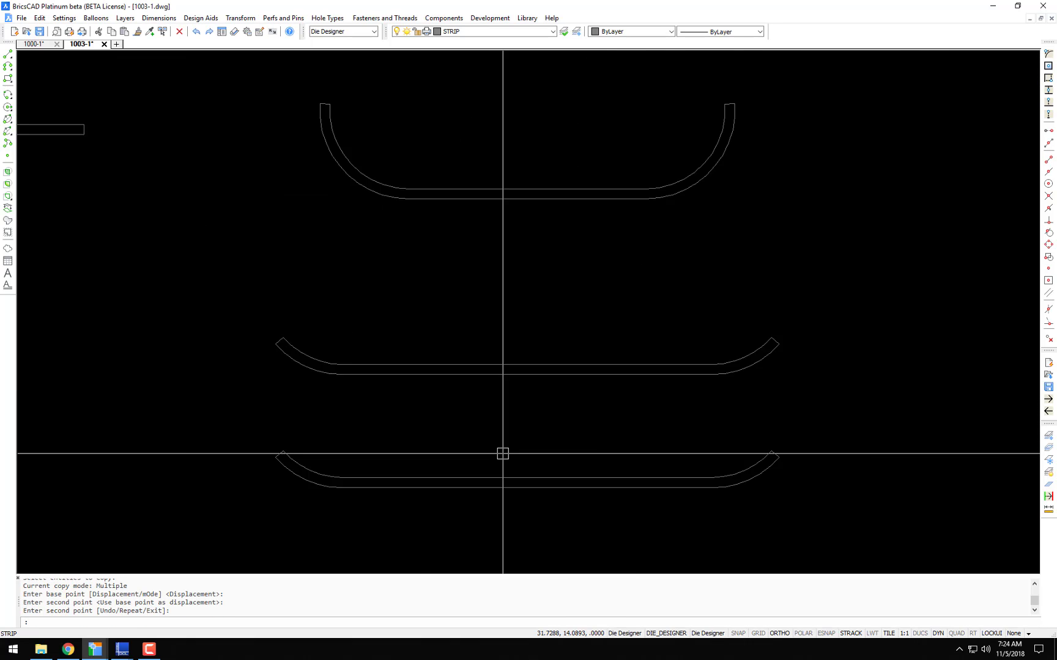
{"action": "scroll", "coordinate": [503, 453], "scroll_direction": "up", "scroll_amount": 2}
{"action": "type", "text": "un"}
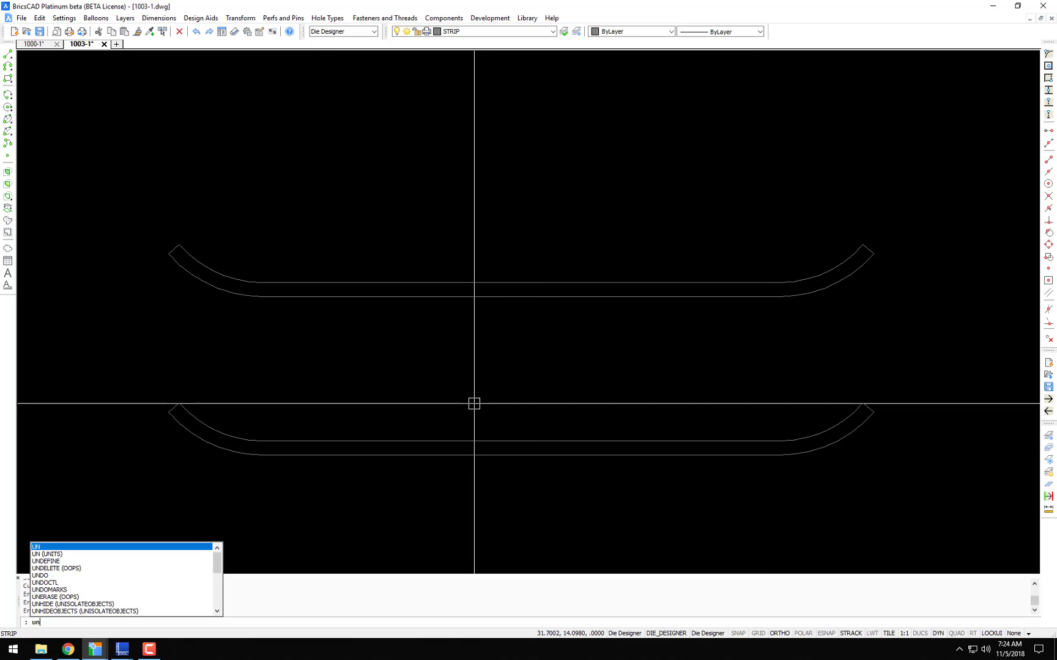
{"action": "key", "text": "Return"}
{"action": "key", "text": "Escape"}
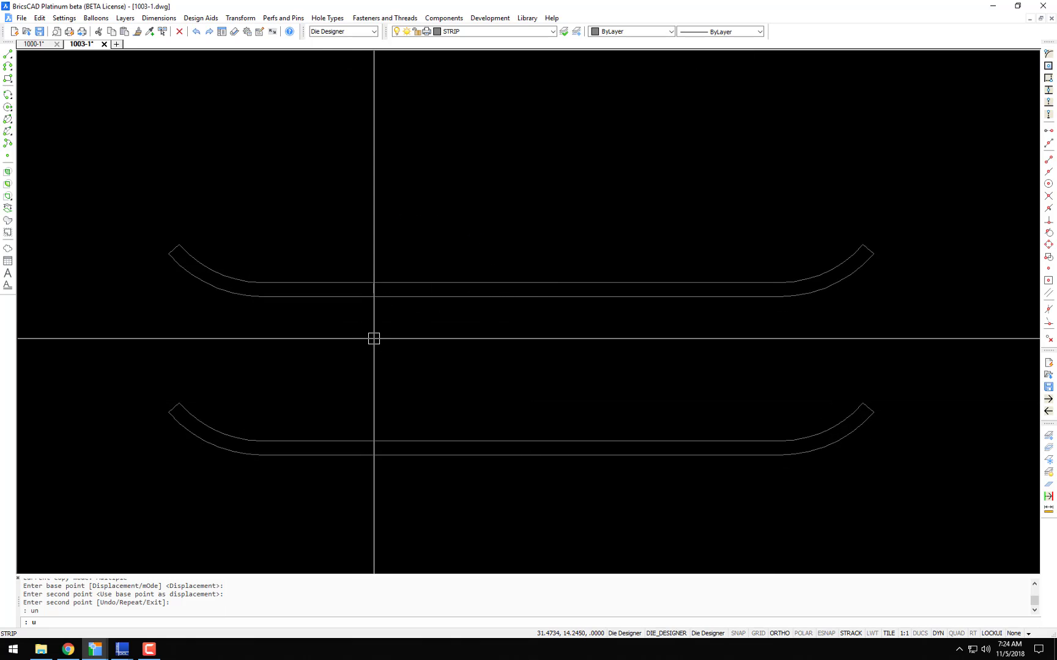
Step: Flatten the lowest profile copy's left curved end using Flatten Entire Bend, fixed at the outside end of the straight bottom
{"action": "type", "text": "ub"}
{"action": "key", "text": "Return"}
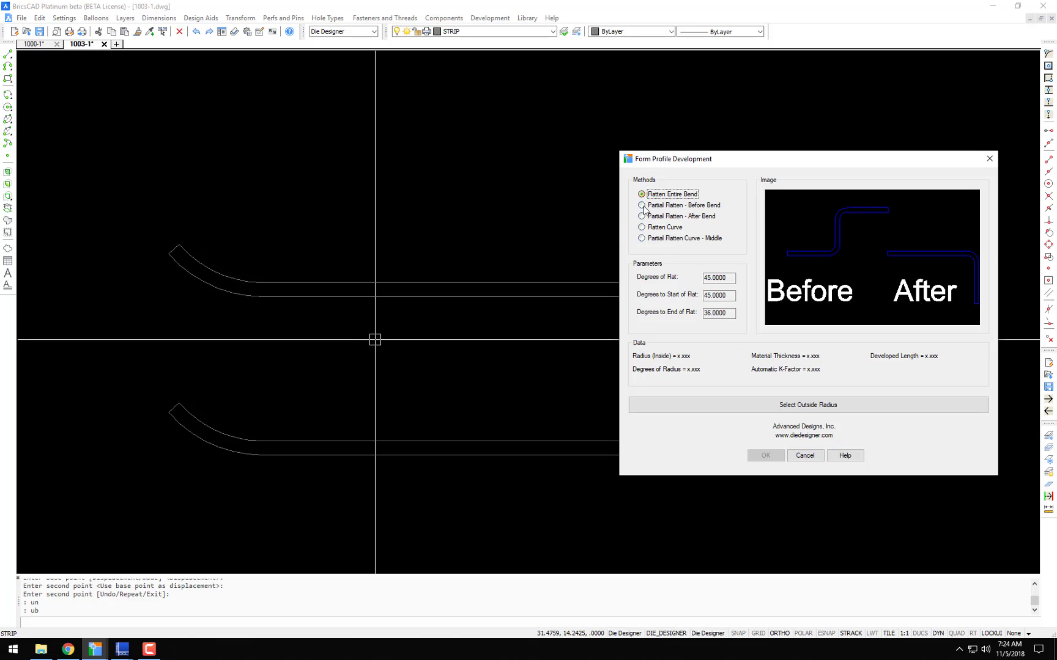
{"action": "left_click", "coordinate": [775, 405]}
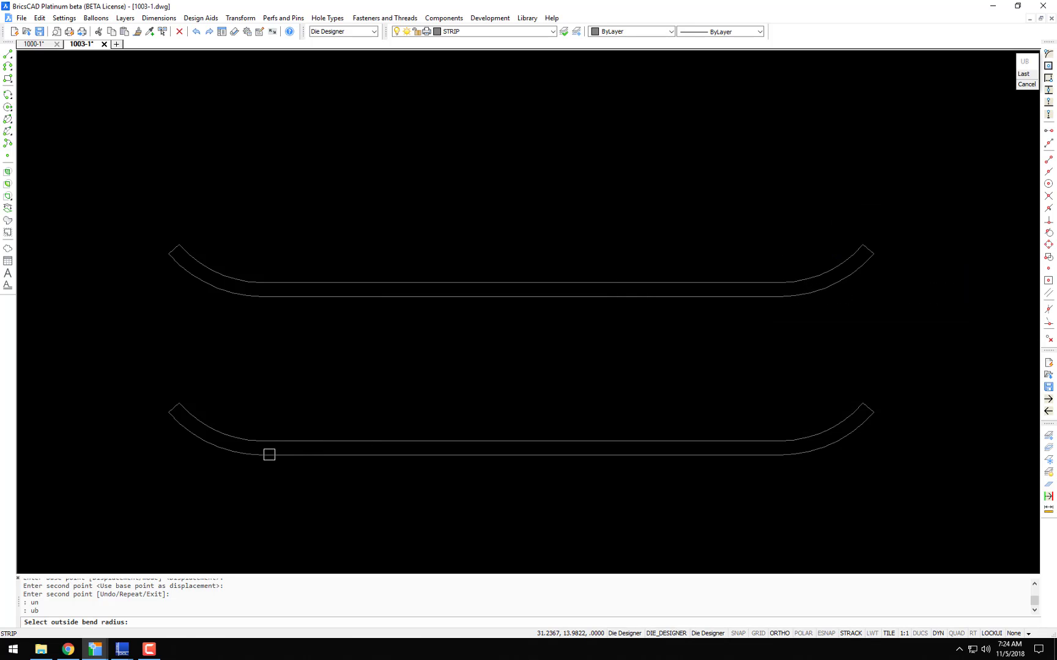
{"action": "left_click", "coordinate": [235, 449]}
{"action": "left_click", "coordinate": [754, 456]}
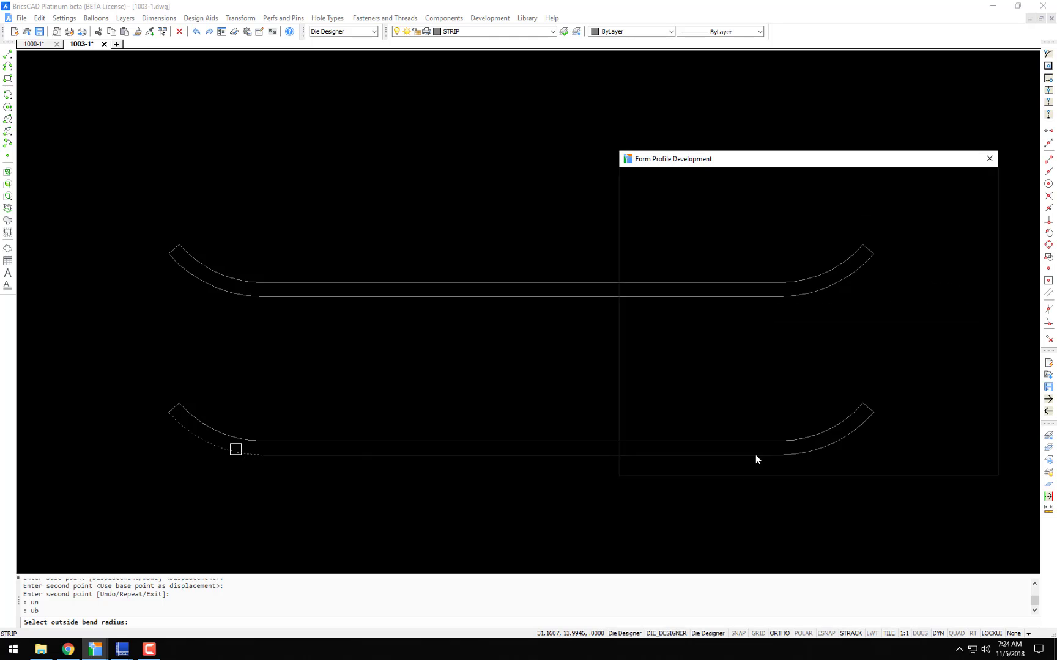
{"action": "left_click", "coordinate": [272, 456]}
Step: Flatten the lowest copy's remaining right curved end using Flatten Entire Bend on its outside radius, completing the flat strip
{"action": "key", "text": "Return"}
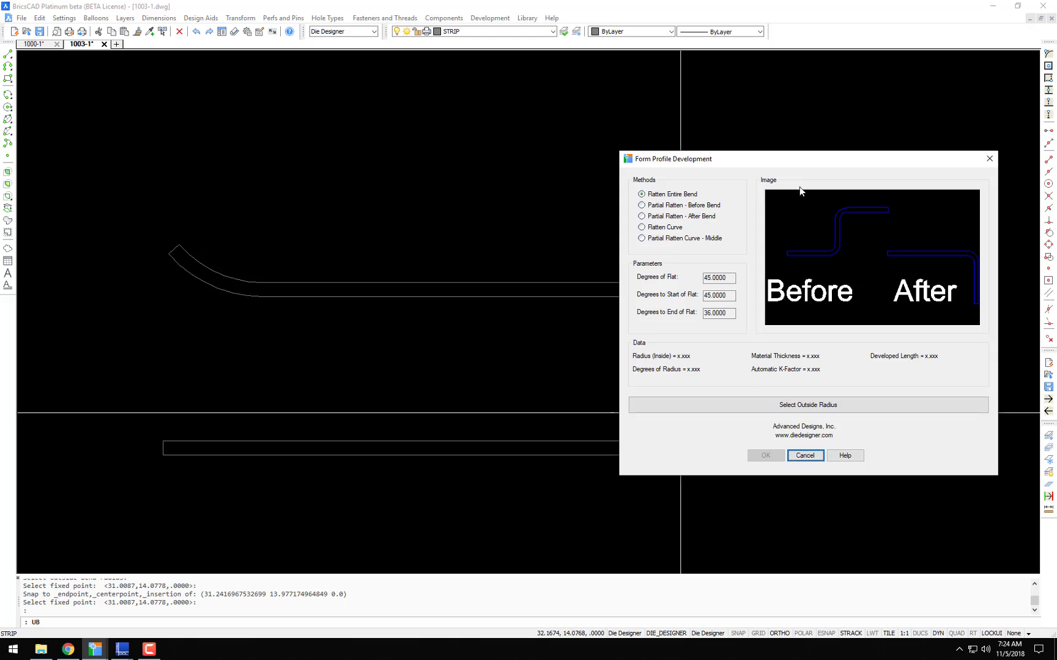
{"action": "left_click_drag", "start_coordinate": [769, 159], "coordinate": [474, 126]}
{"action": "left_click", "coordinate": [476, 377]}
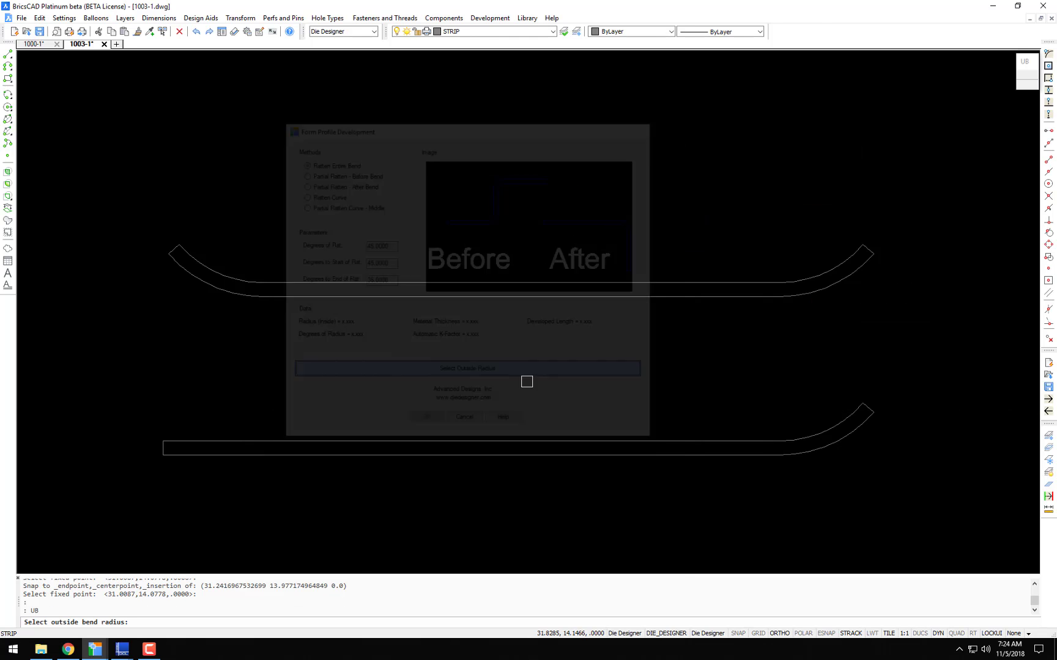
{"action": "left_click", "coordinate": [824, 446]}
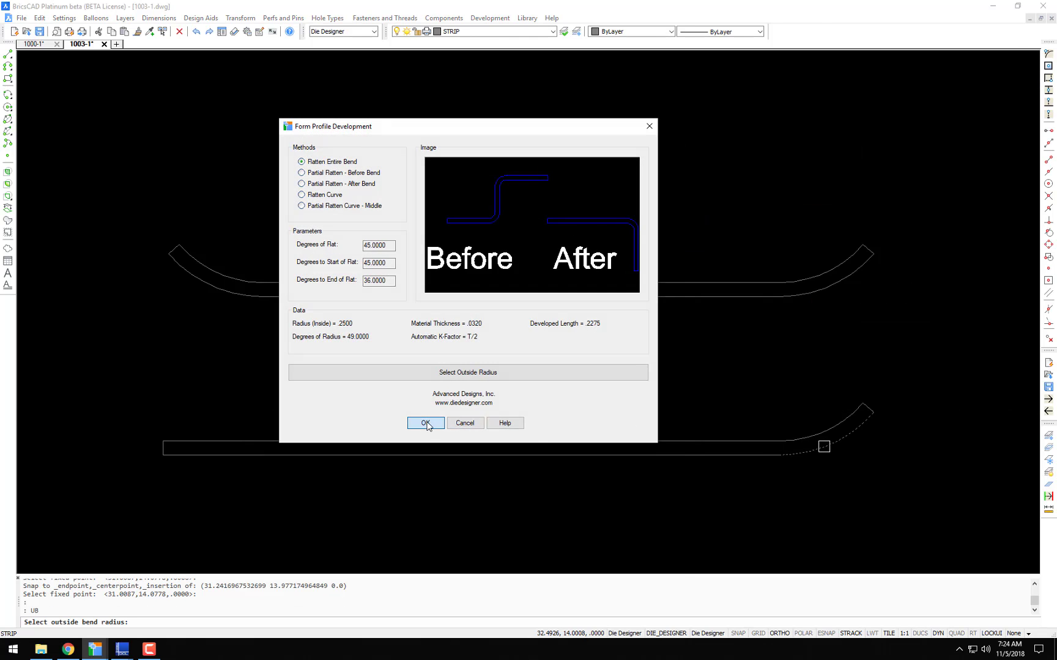
{"action": "left_click", "coordinate": [425, 423]}
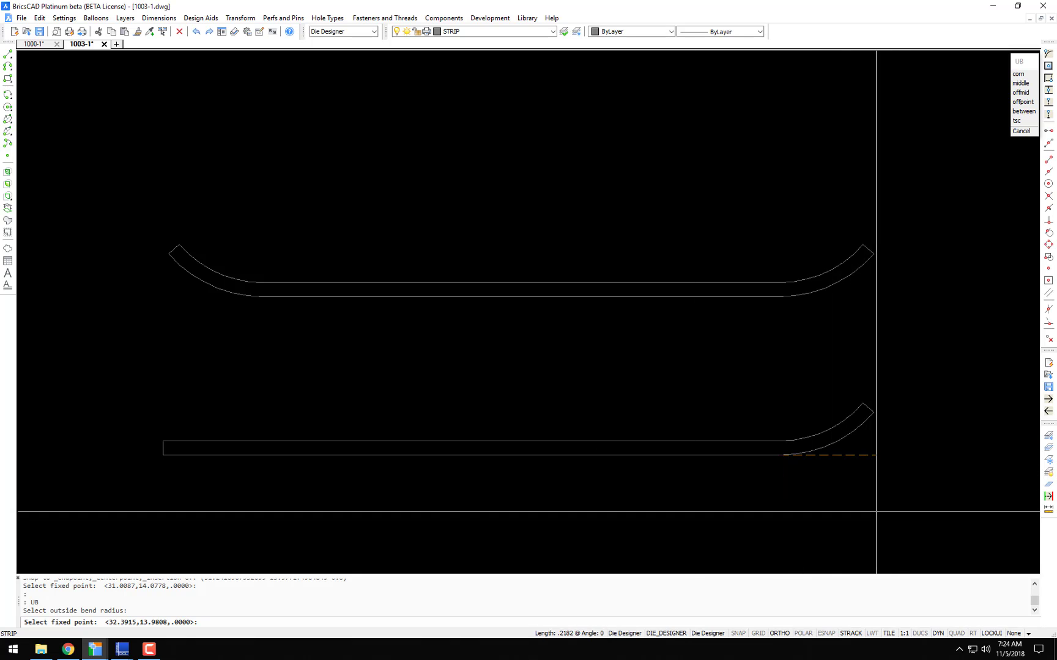
{"action": "left_click", "coordinate": [856, 499]}
{"action": "scroll", "coordinate": [778, 482], "scroll_direction": "down", "scroll_amount": 5}
{"action": "middle_click_drag", "start_coordinate": [778, 482], "coordinate": [684, 460]}
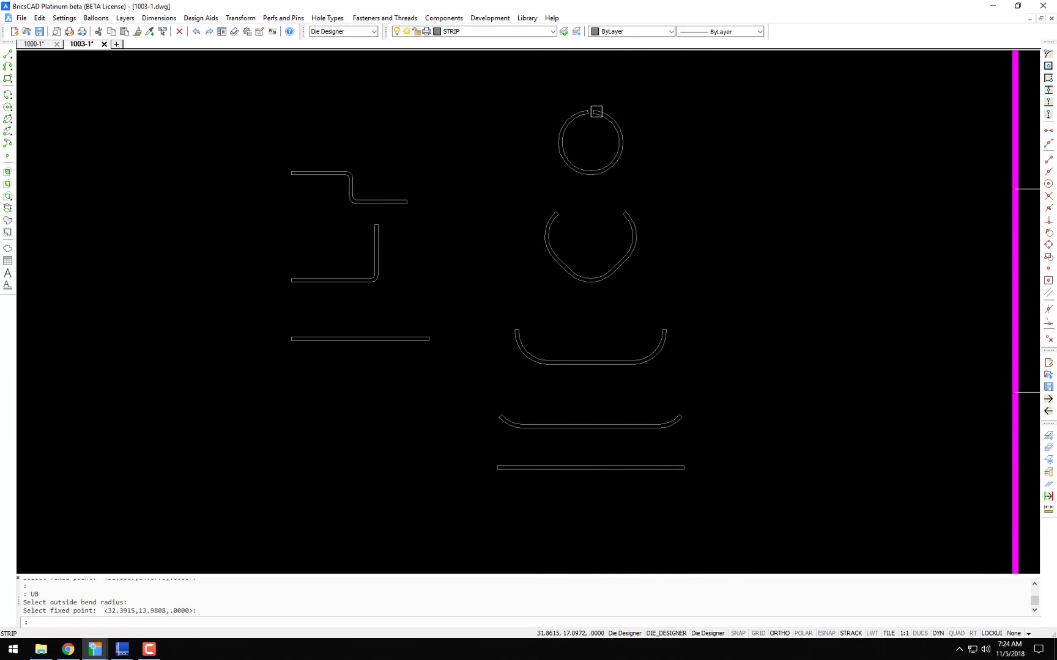
{"action": "left_click", "coordinate": [497, 19]}
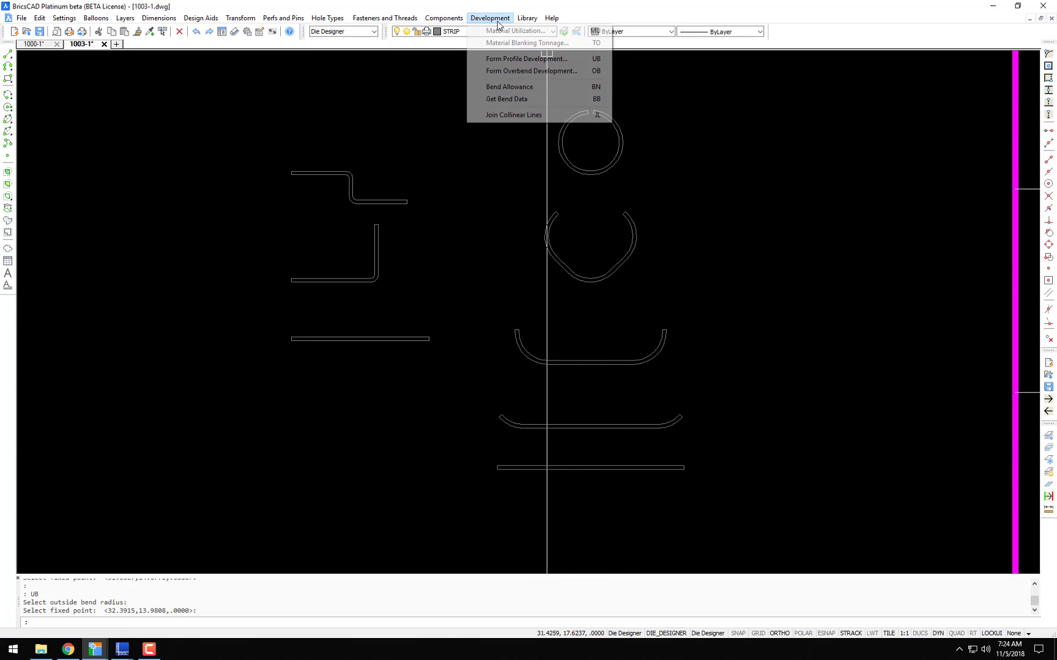
{"action": "left_click", "coordinate": [711, 163]}
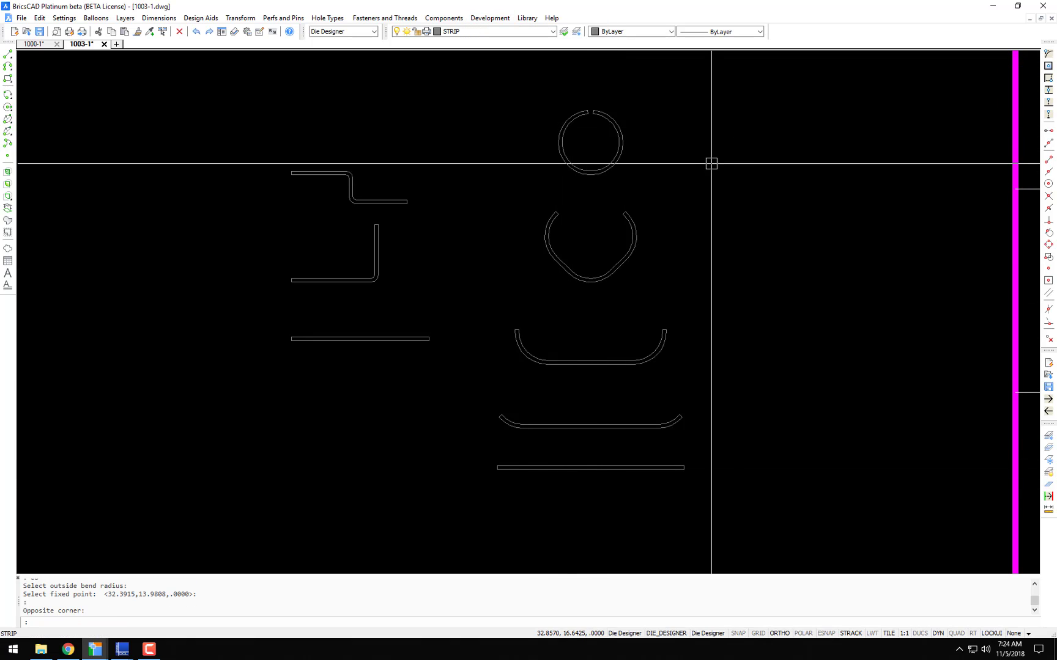